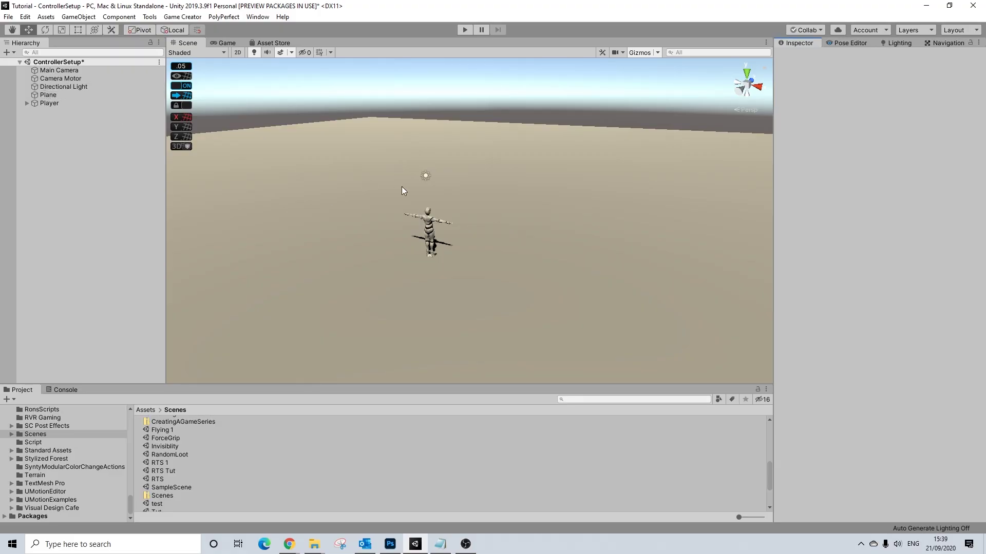
left_click(45, 103)
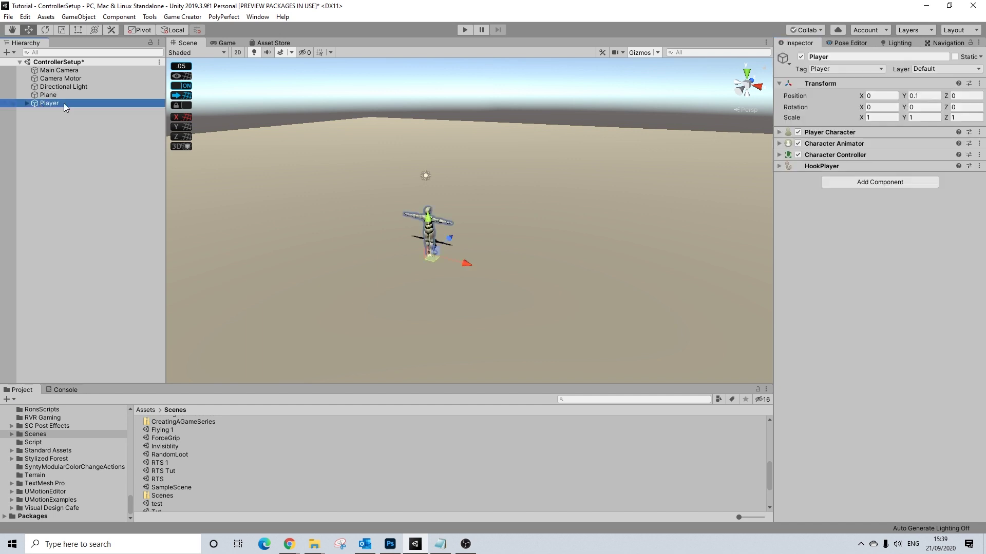
left_click(60, 79)
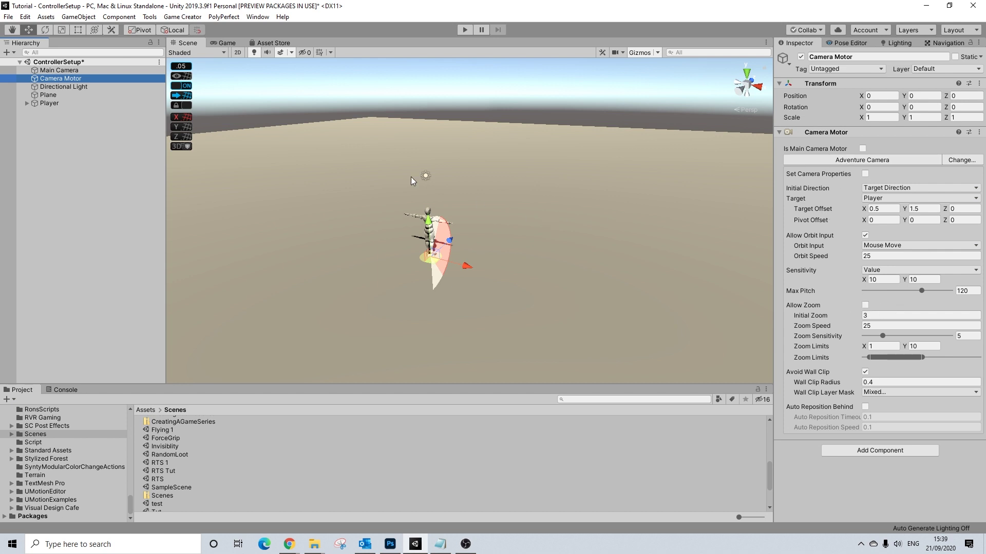
left_click(477, 104)
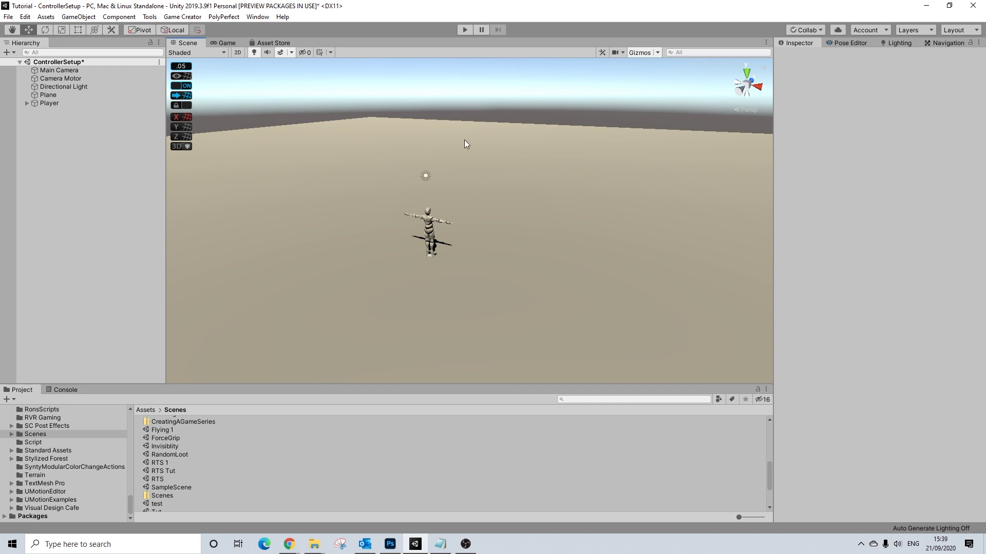
left_click_drag(446, 134, 555, 149, "alt")
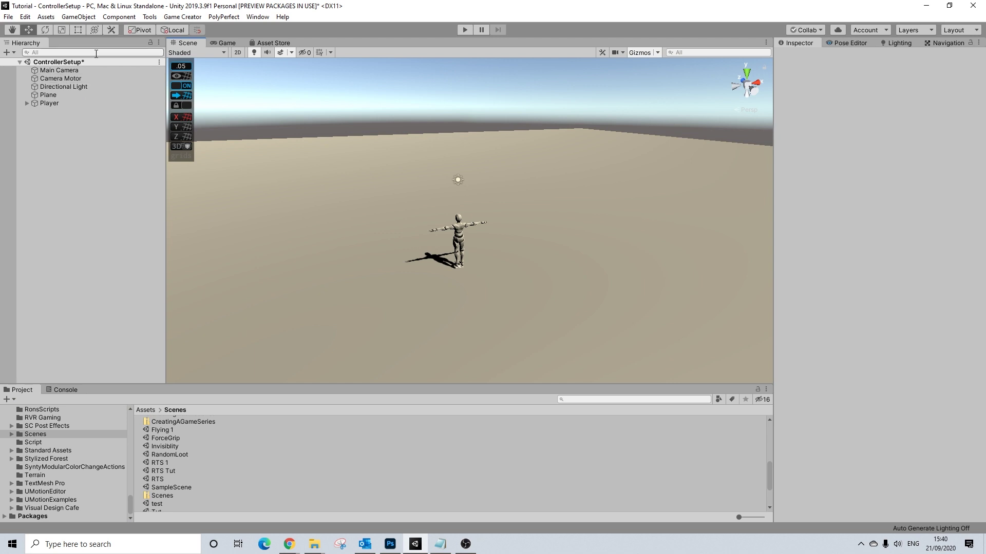
Open Project Settings on the Input Manager to list its 26 axes, including LTXbox, RTXbox and D-pad axes
left_click(27, 19)
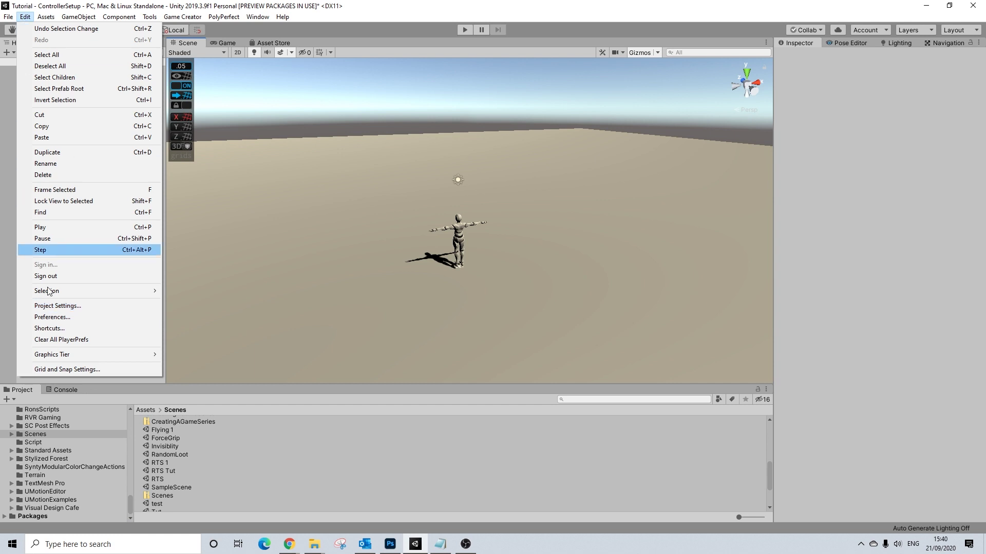
left_click(67, 306)
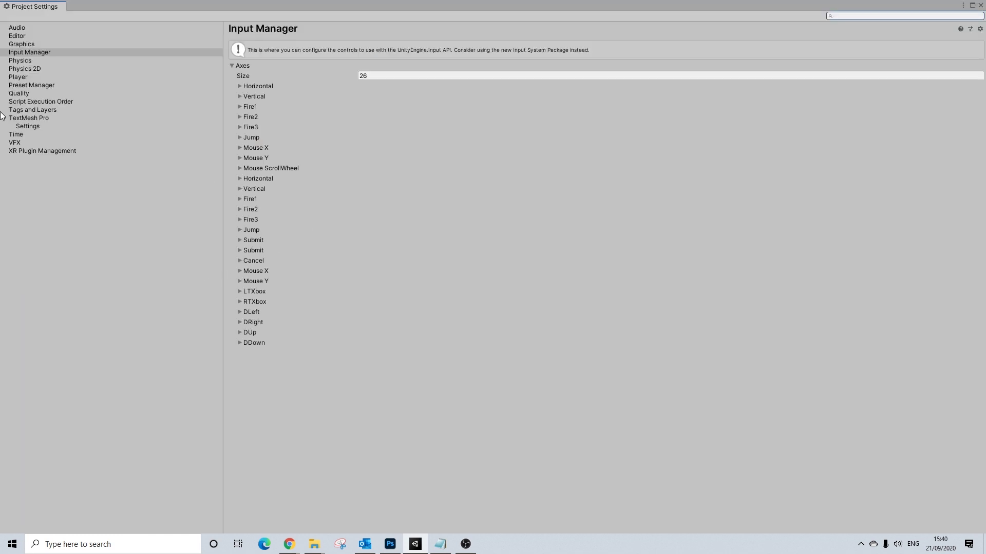
left_click(22, 53)
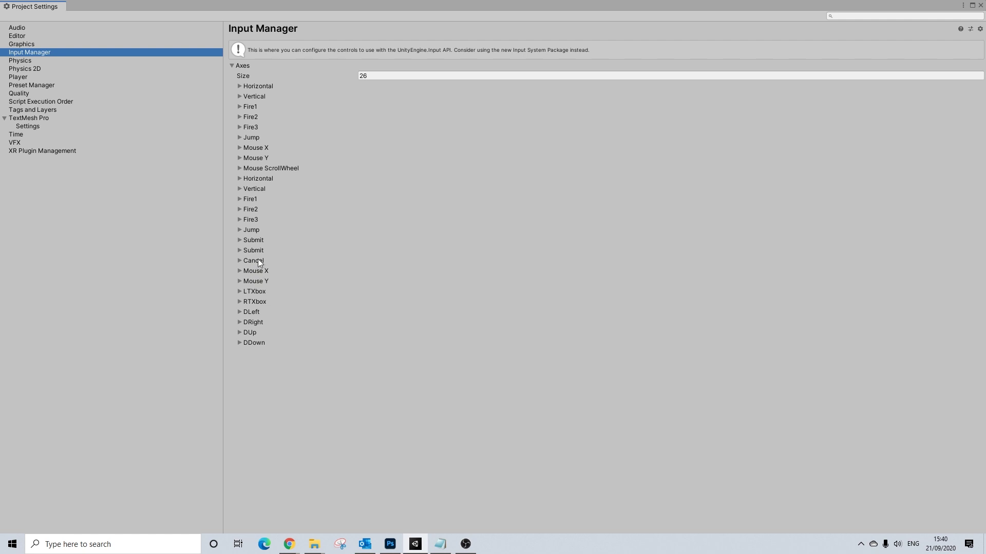
Expand the Mouse X and Mouse Y axes to review their 4th and 5th joystick axis settings
left_click(255, 271)
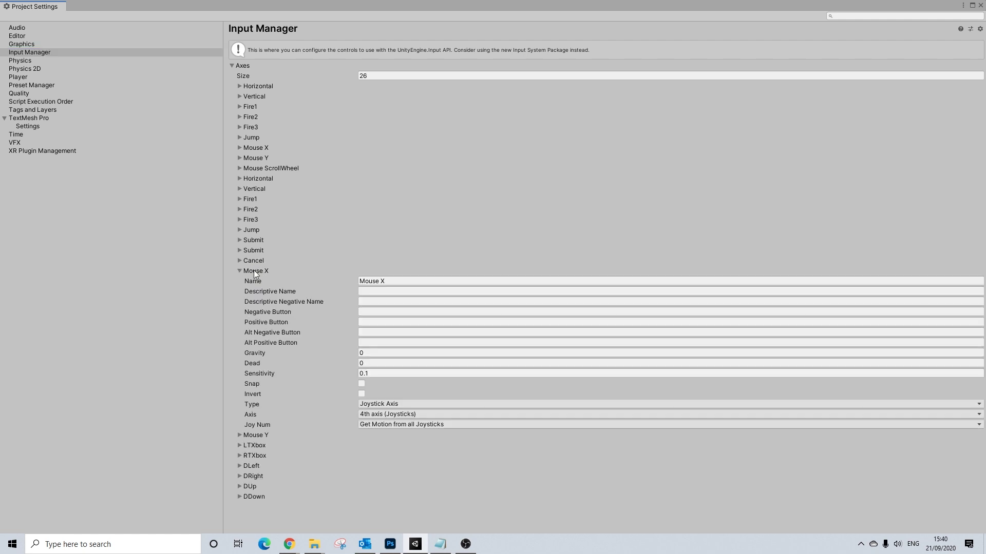
left_click(254, 433)
scroll(337, 379, "down", 3)
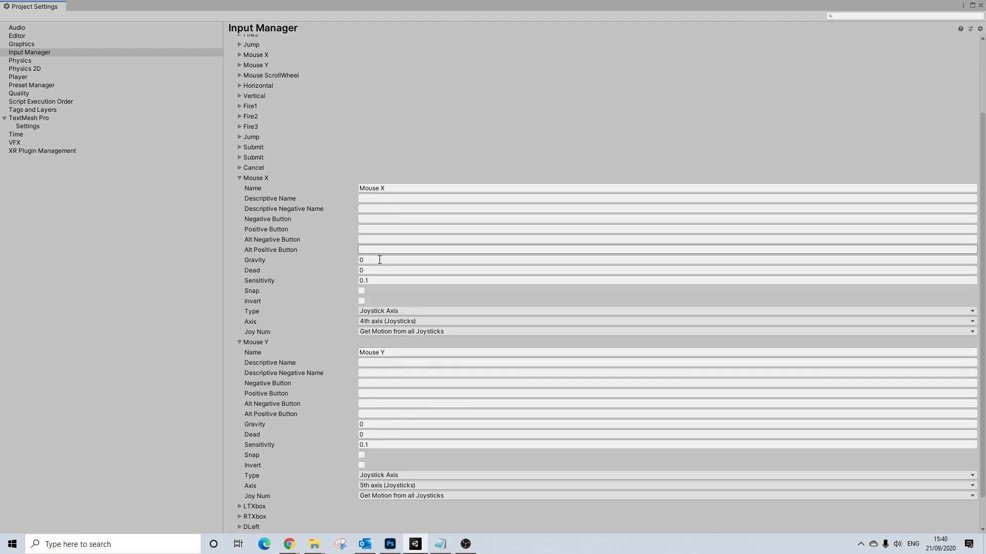
scroll(379, 419, "down", 1)
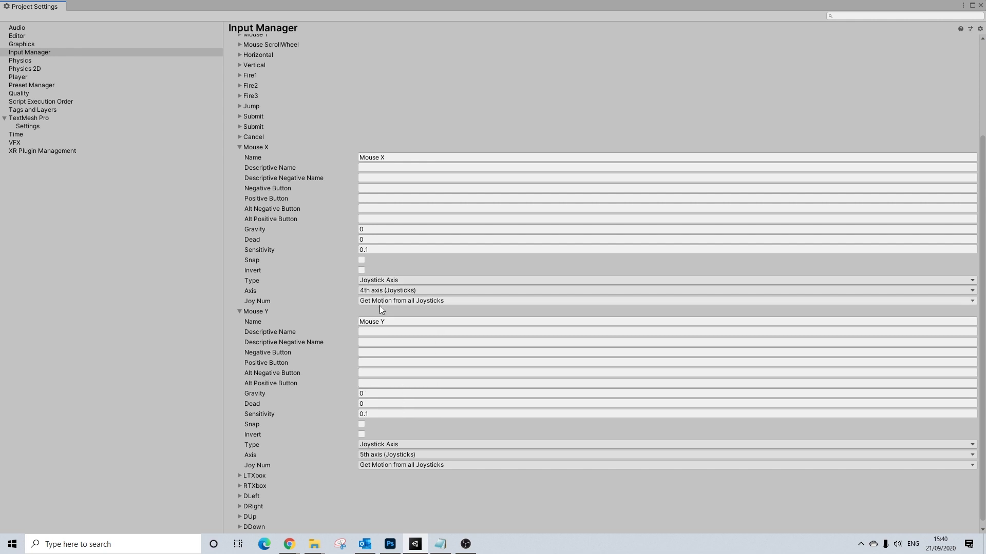
scroll(393, 332, "down", 1)
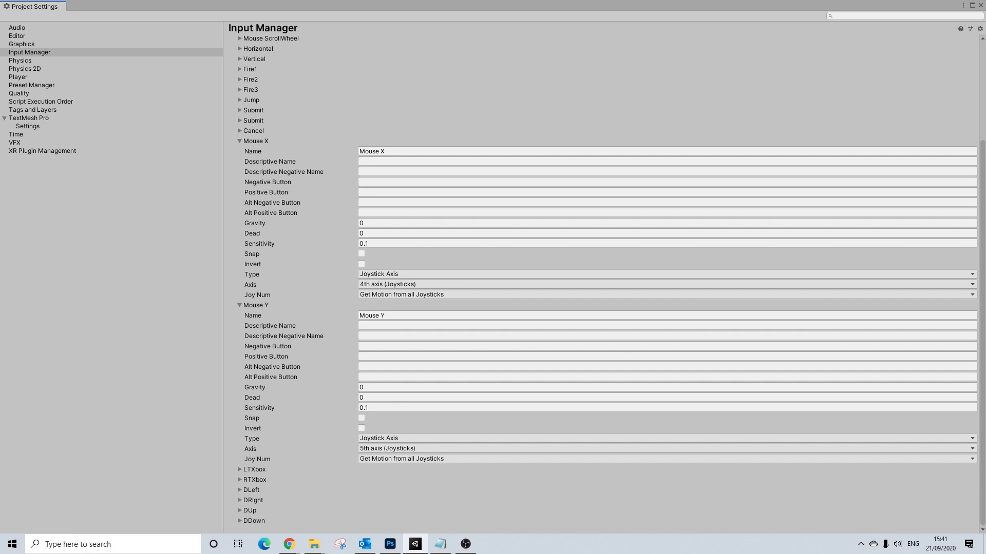
left_click(980, 5)
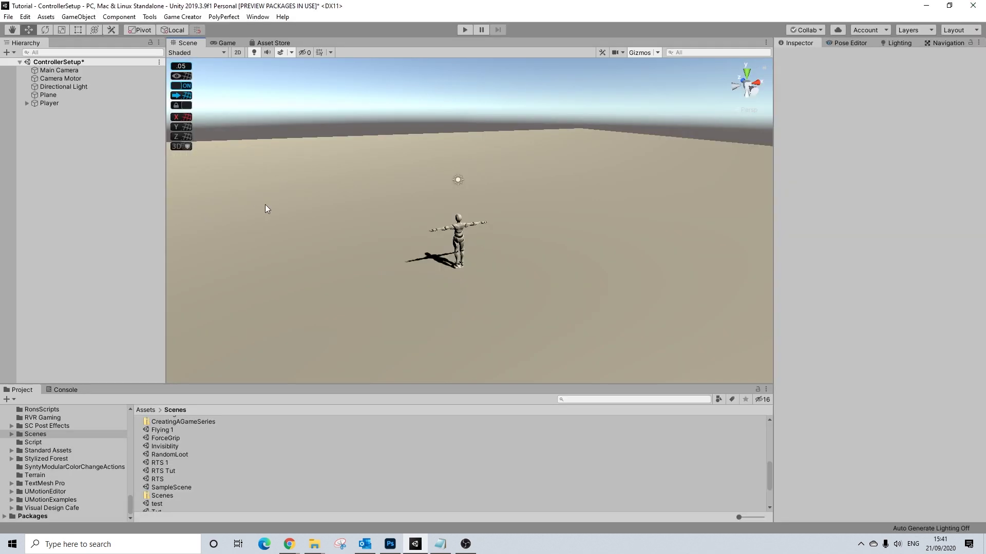
left_click(464, 30)
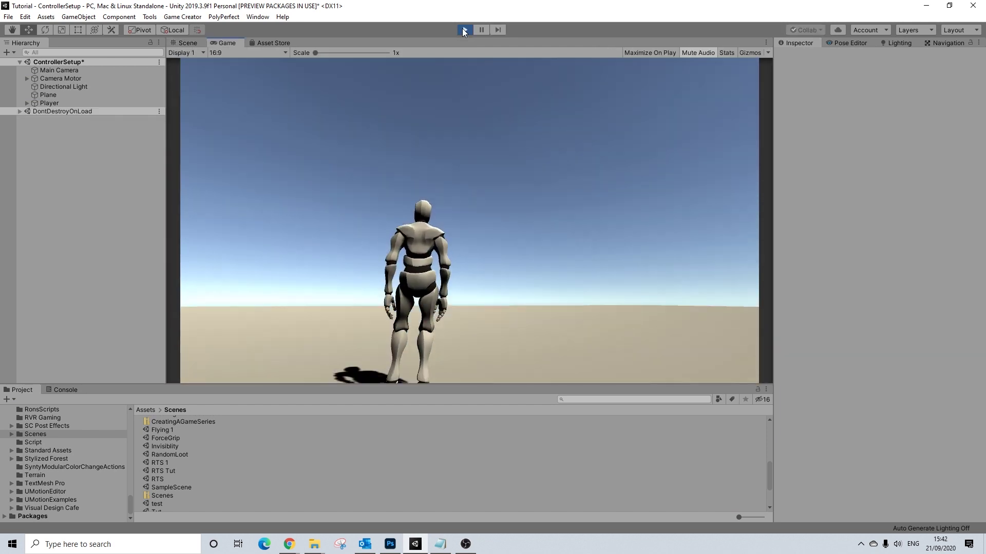
key("w")
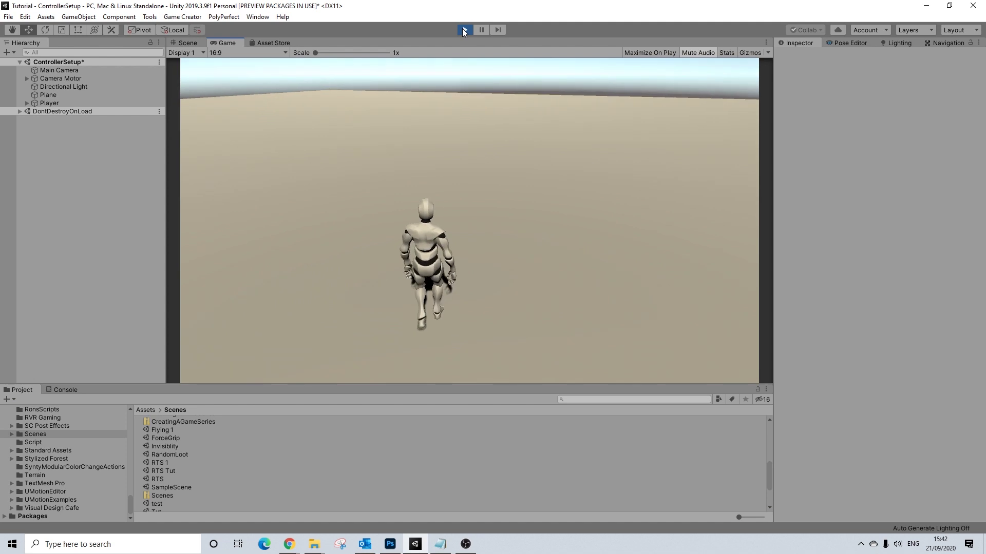
key("a")
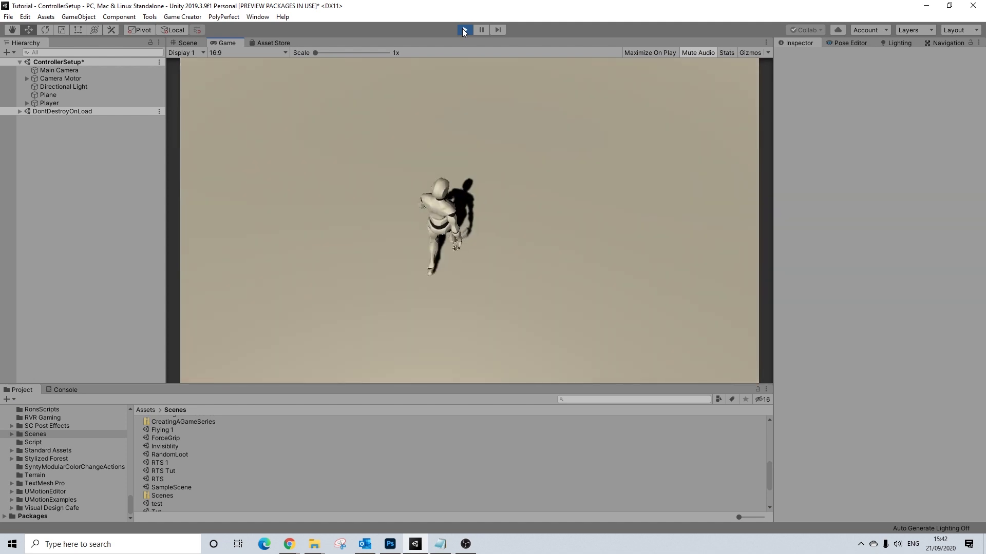
key("w")
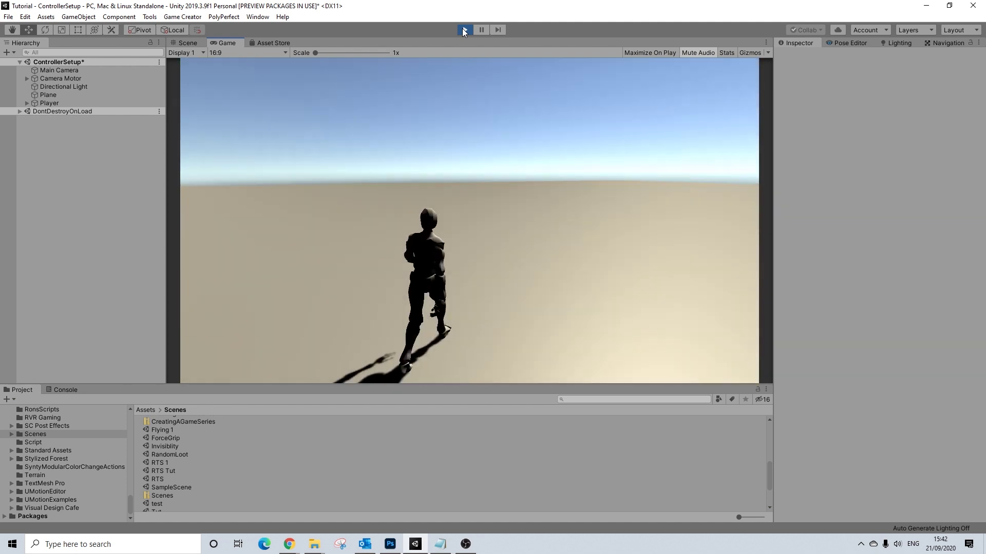
key("w")
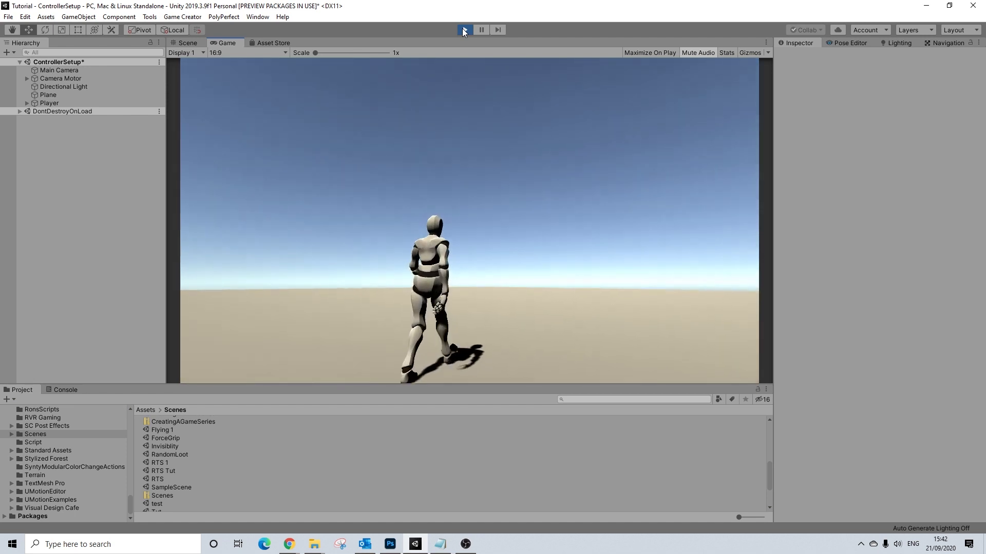
key("w")
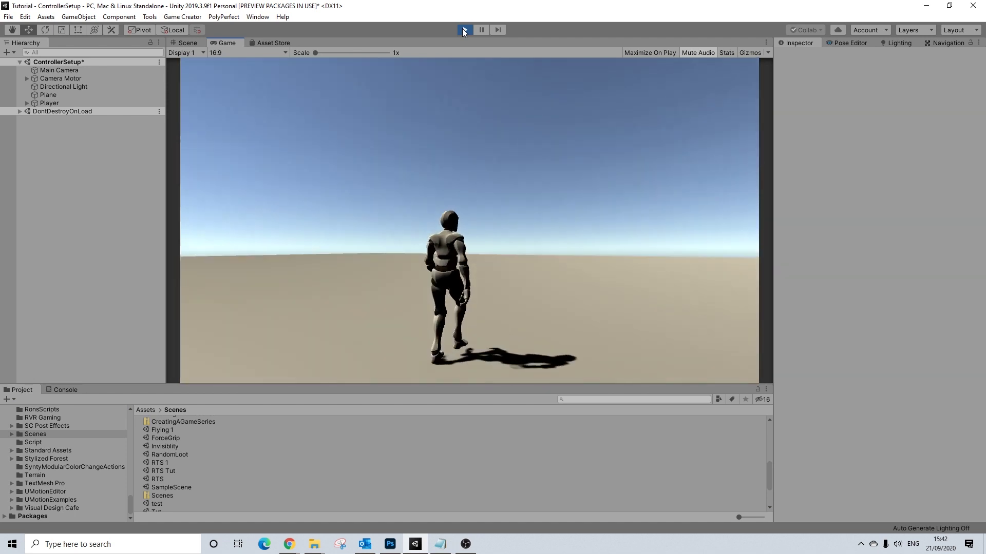
key("w")
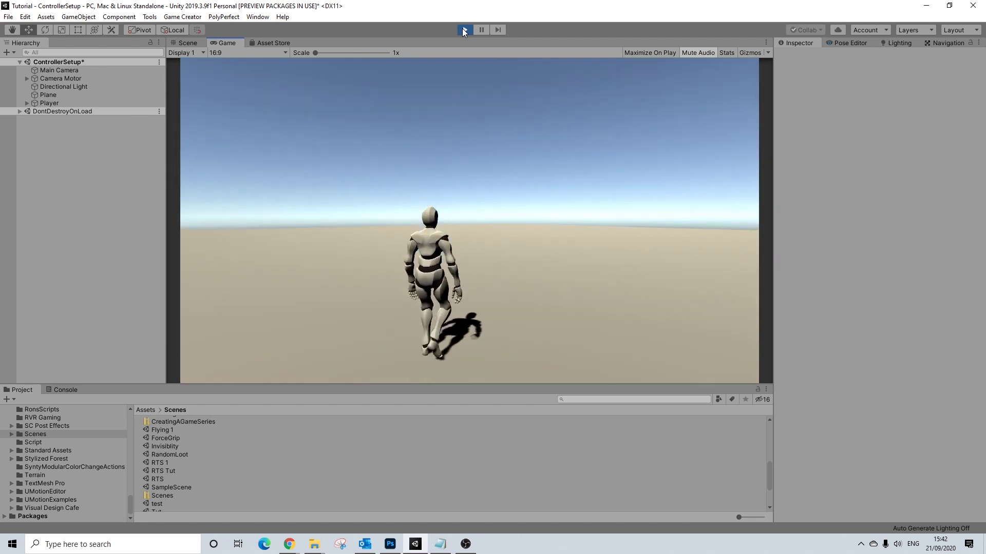
key("w")
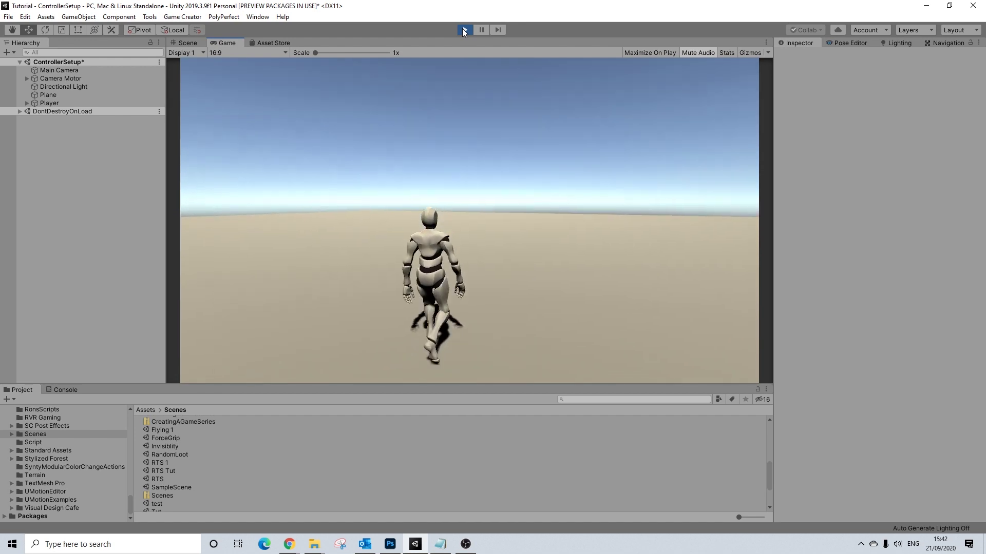
key("w")
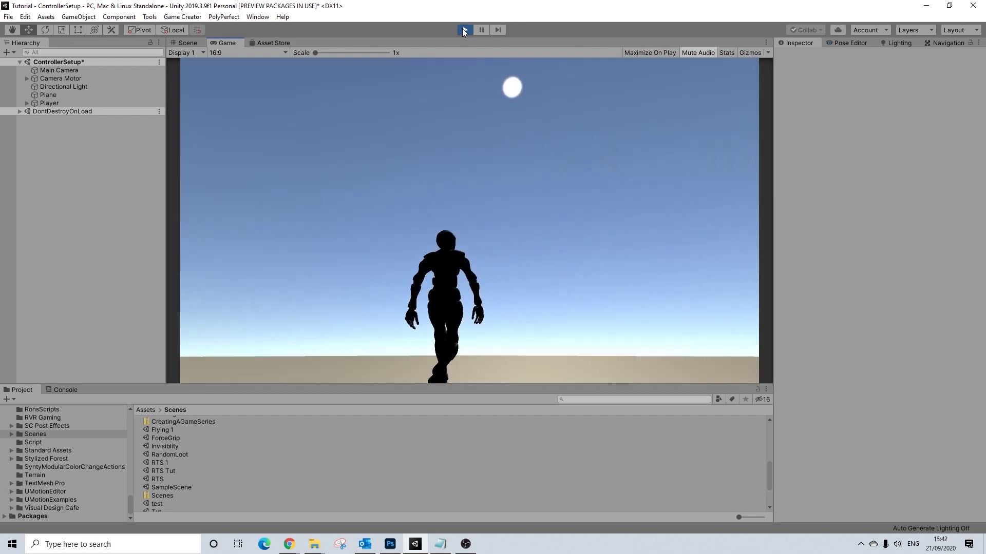
key("w")
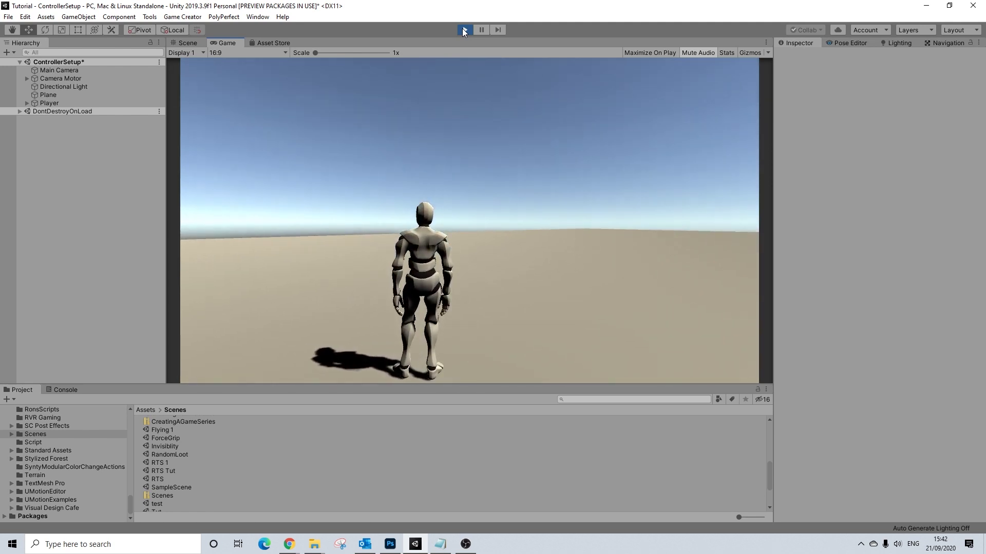
key("a")
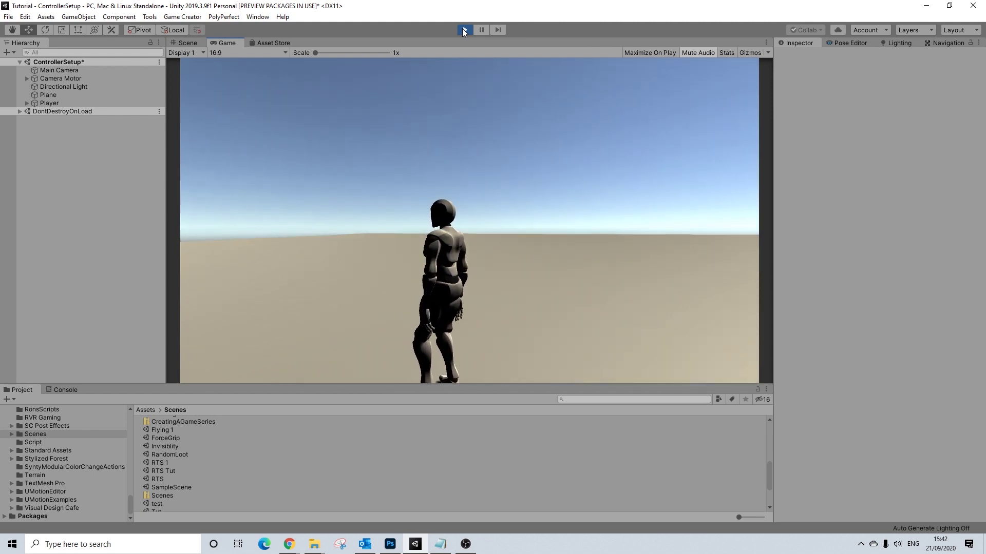
key("d")
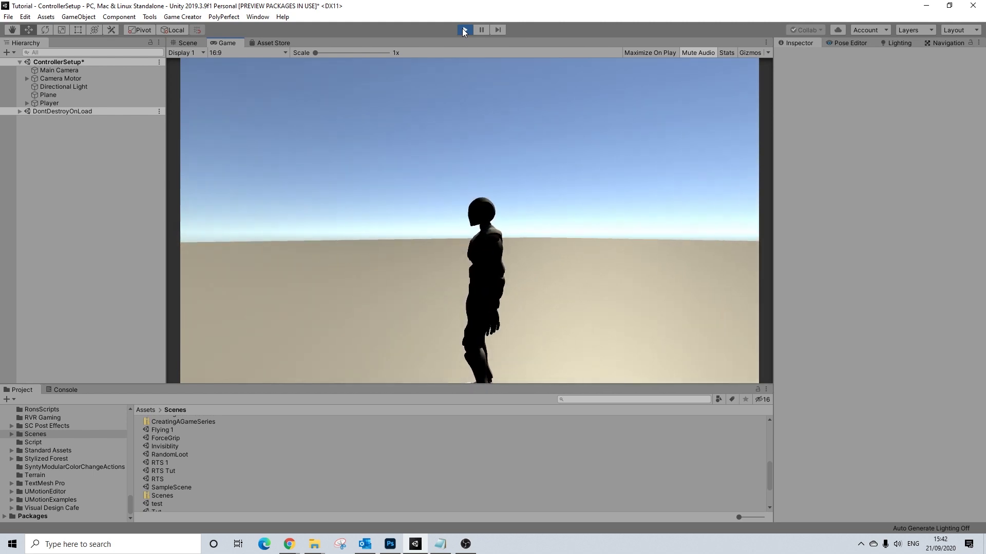
key("w")
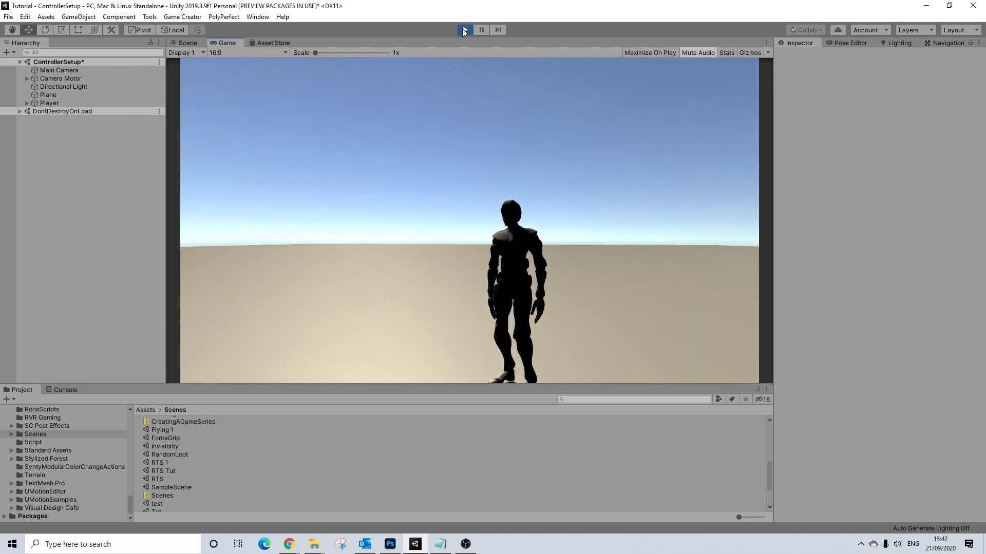
key("d")
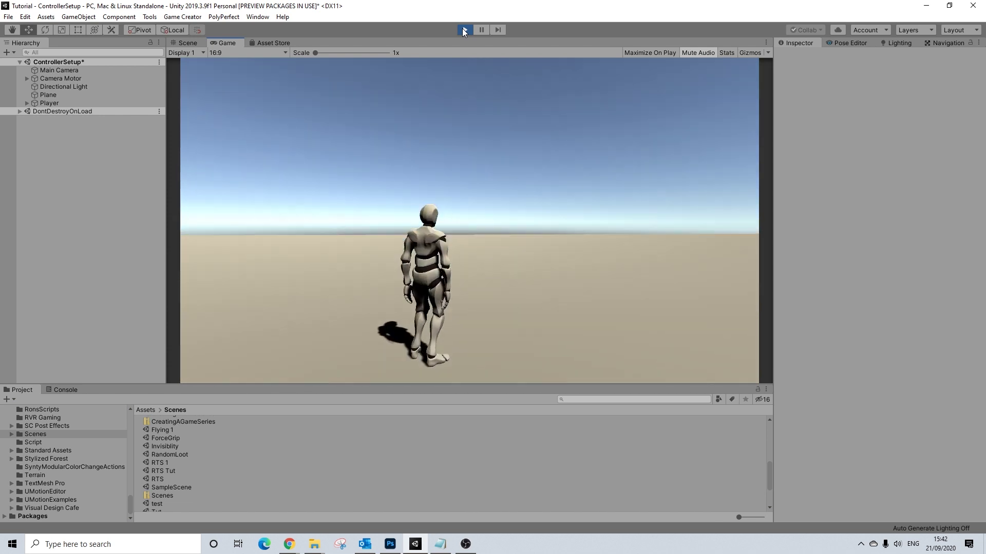
key("w")
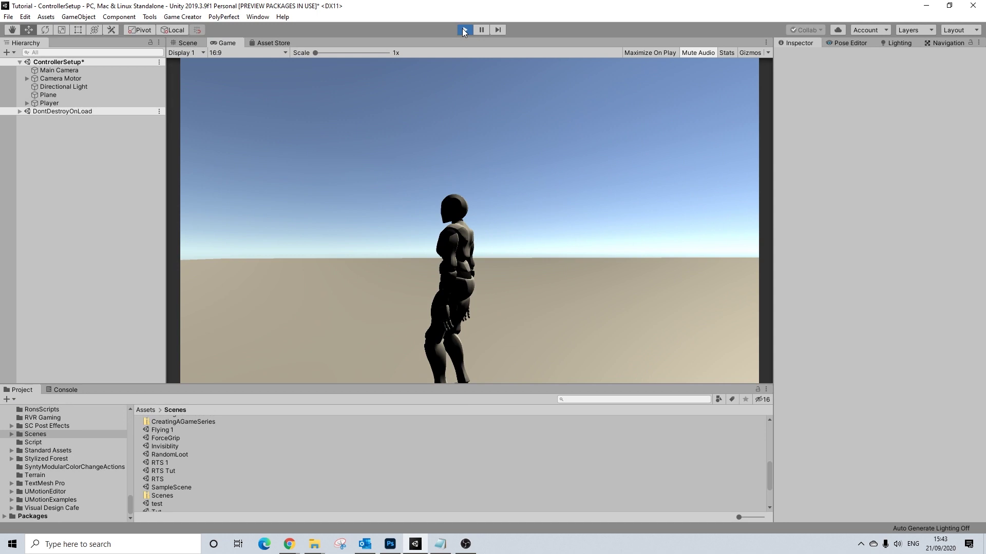
left_click(464, 30)
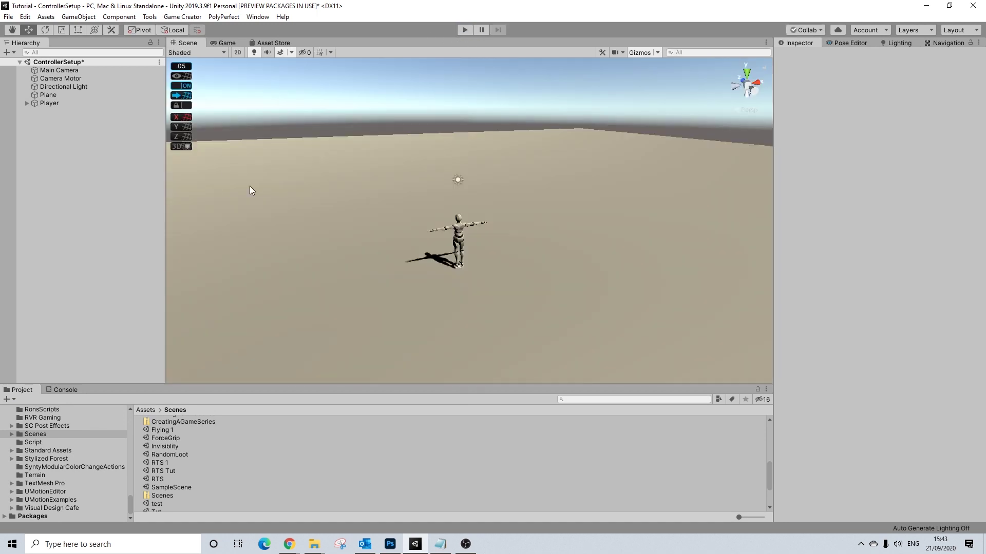
Create an empty child object under Player and name it Movement
left_click(26, 104)
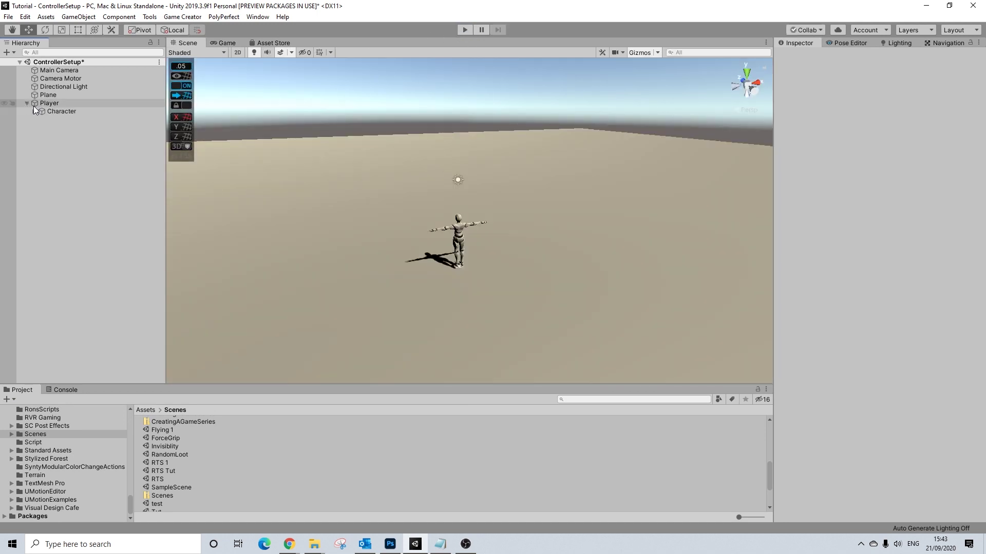
right_click(46, 104)
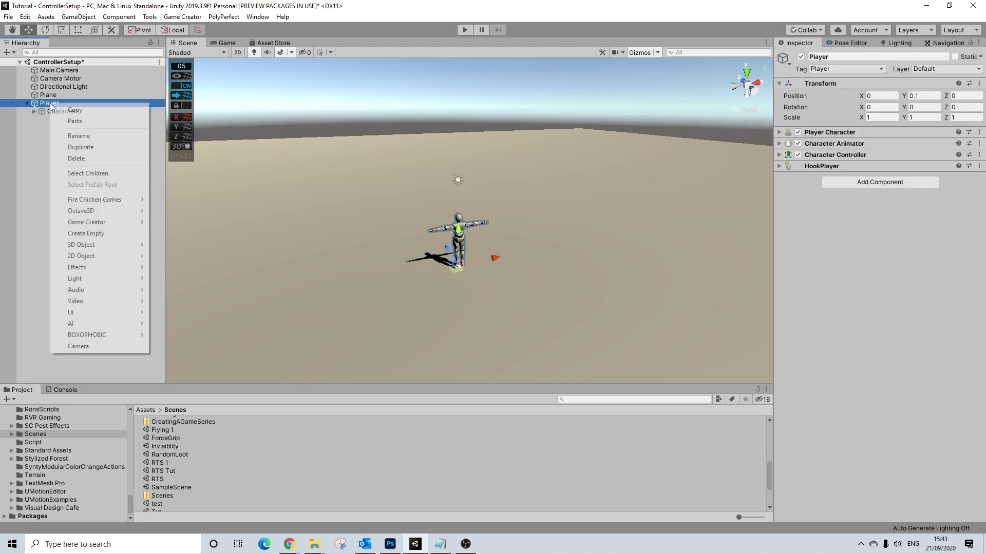
left_click(82, 222)
left_click(883, 56)
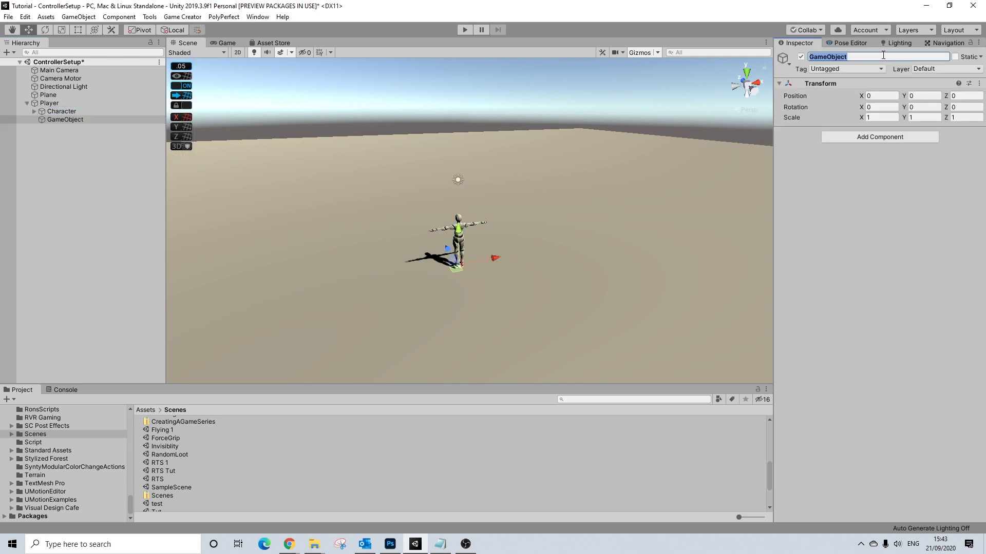
type("Movement")
key("Return")
Add a Trigger component to Movement set to On Key Down with key code Space
left_click(833, 138)
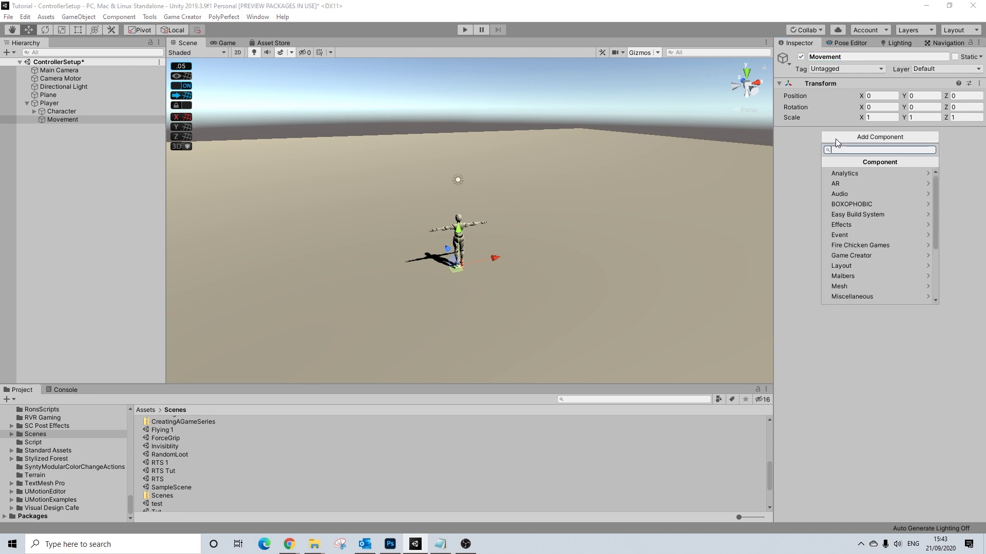
type("trigger")
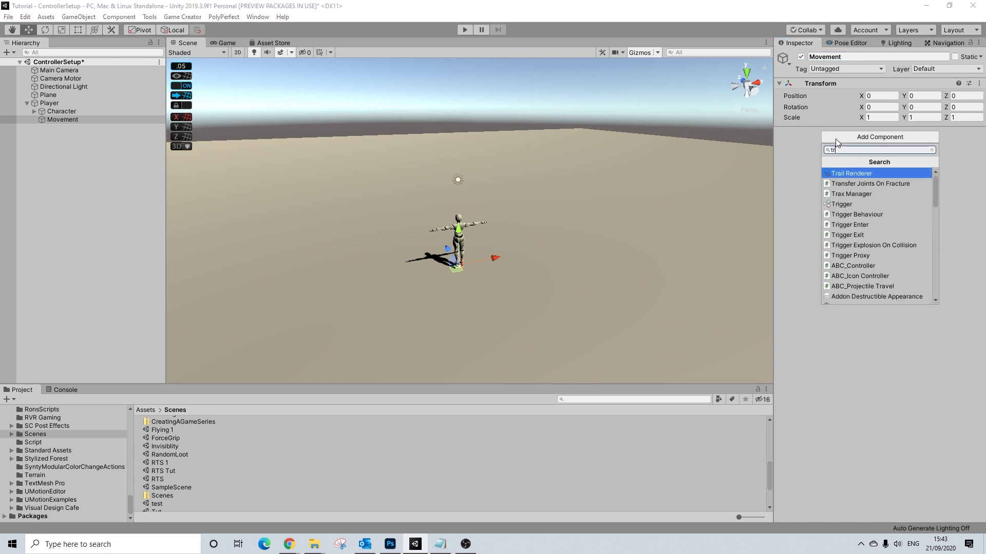
key("Return")
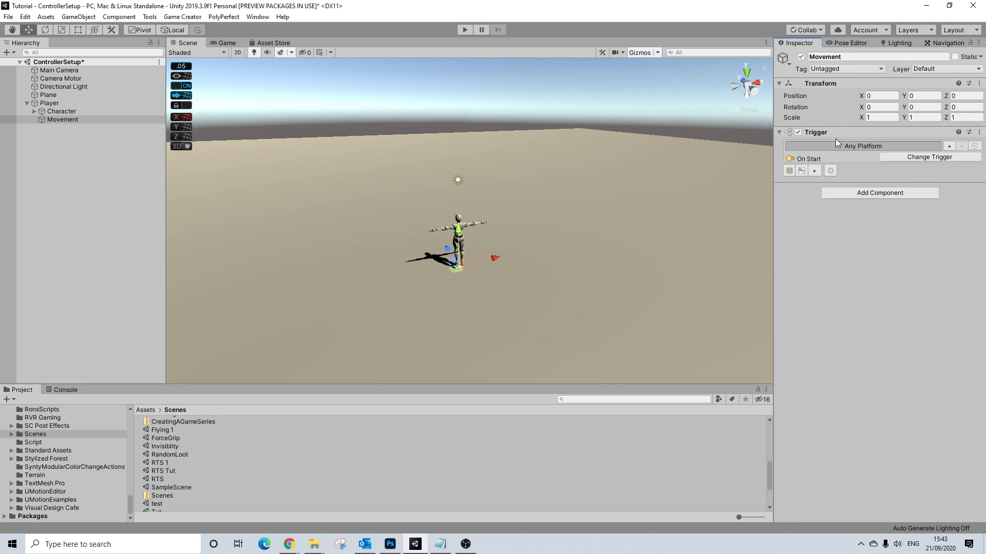
left_click(897, 158)
type("key")
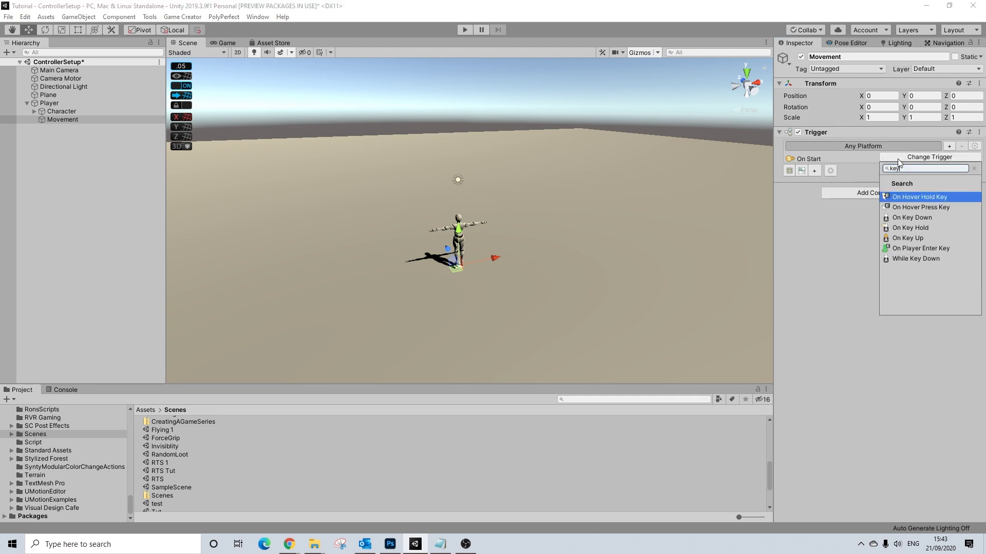
key("Down")
key("Down")
key("Return")
left_click(880, 168)
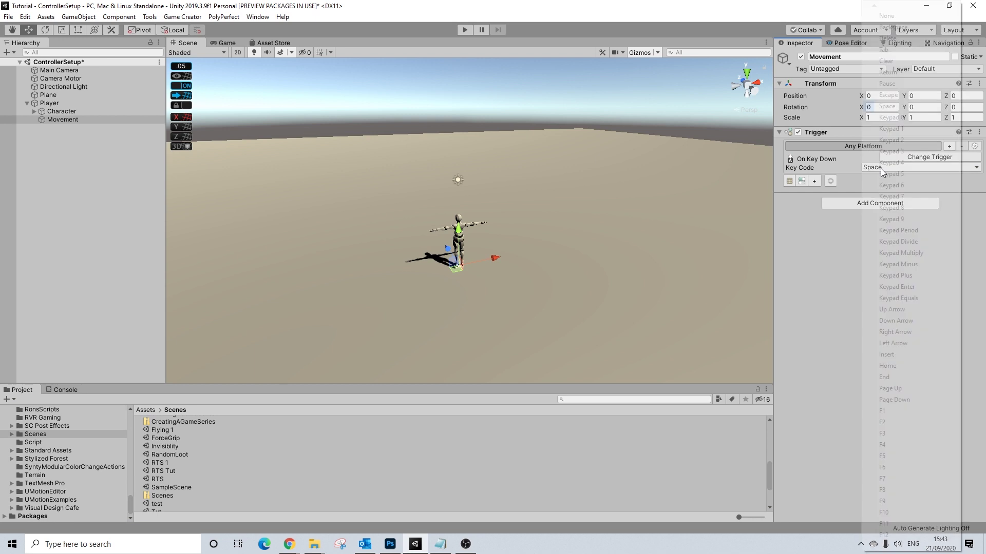
mouse_move(875, 548)
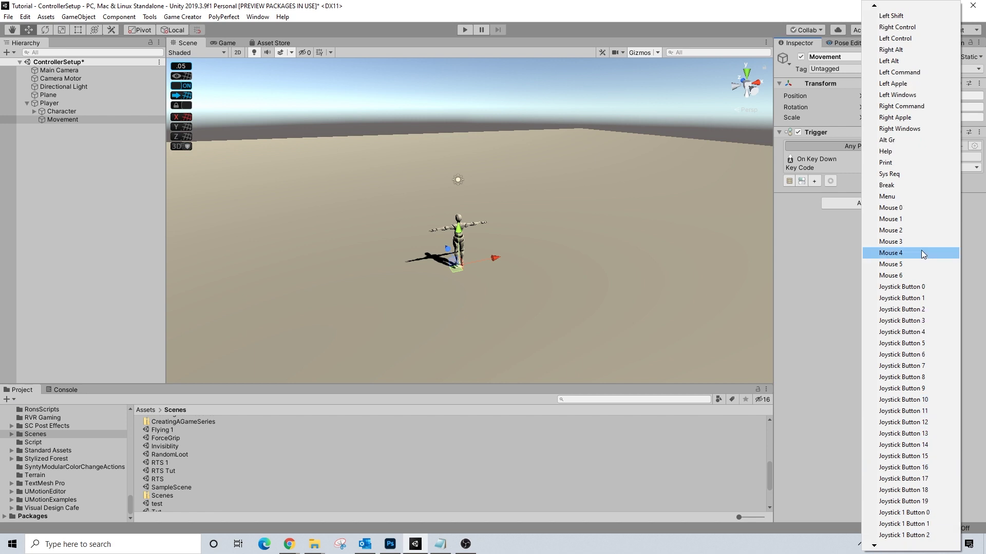
left_click(815, 255)
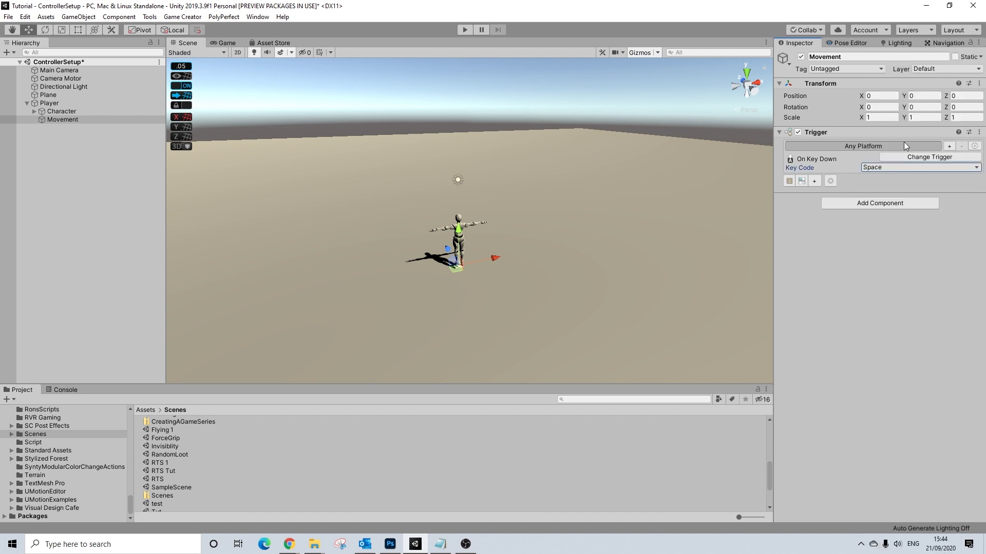
left_click(950, 146)
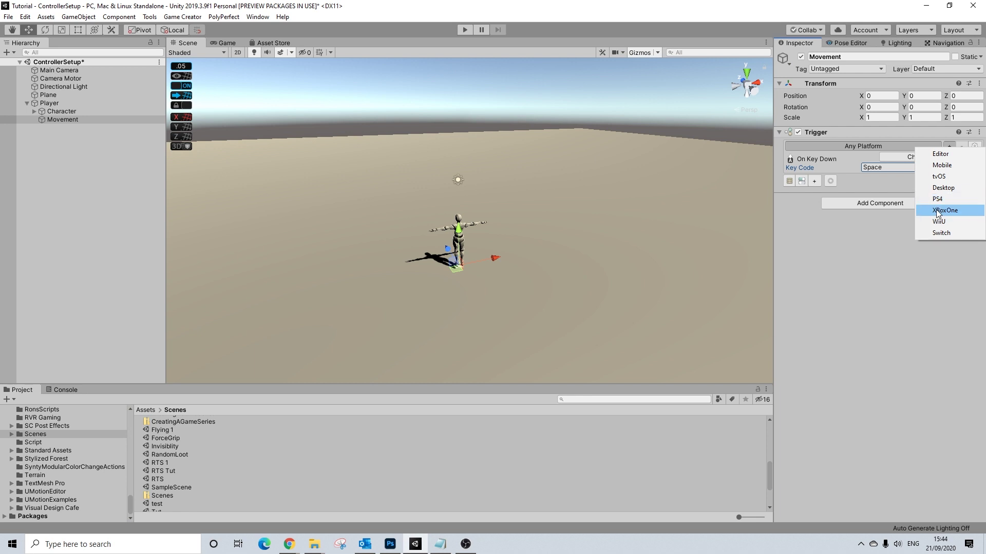
left_click(937, 212)
left_click(834, 143)
left_click(898, 147)
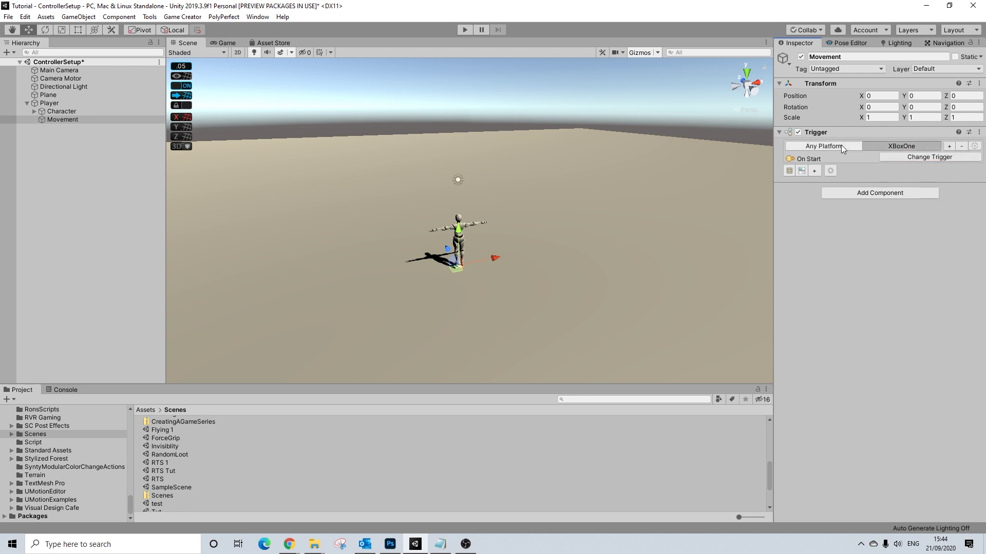
left_click(841, 144)
left_click(901, 147)
left_click(829, 147)
left_click(890, 146)
left_click(830, 144)
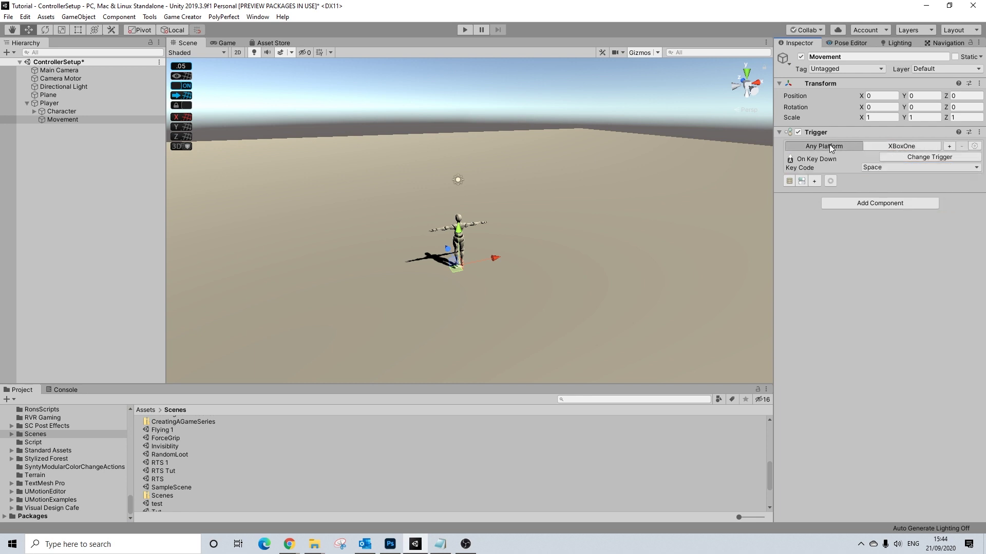
left_click(879, 147)
left_click(847, 147)
left_click(876, 146)
left_click(833, 146)
left_click(891, 148)
left_click(834, 146)
left_click(893, 148)
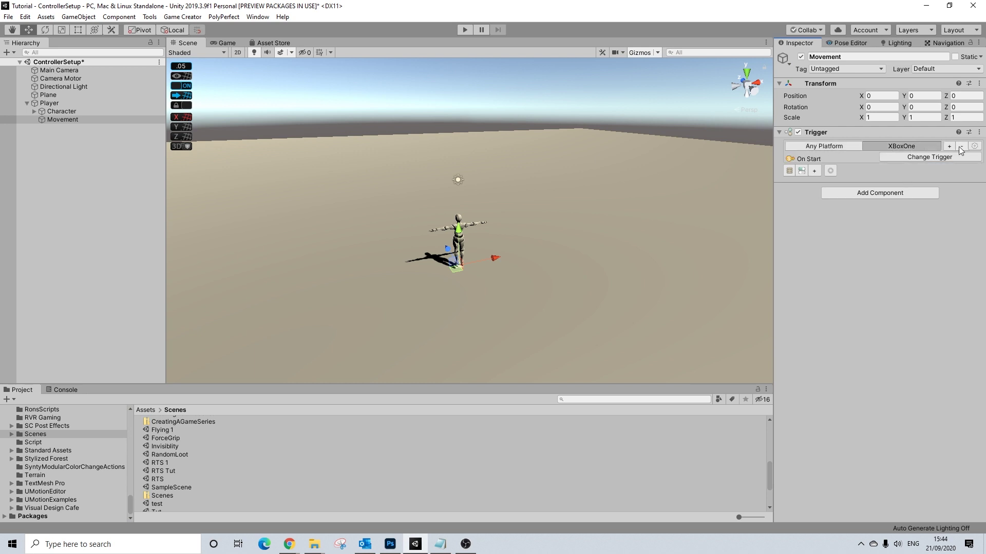
left_click(962, 147)
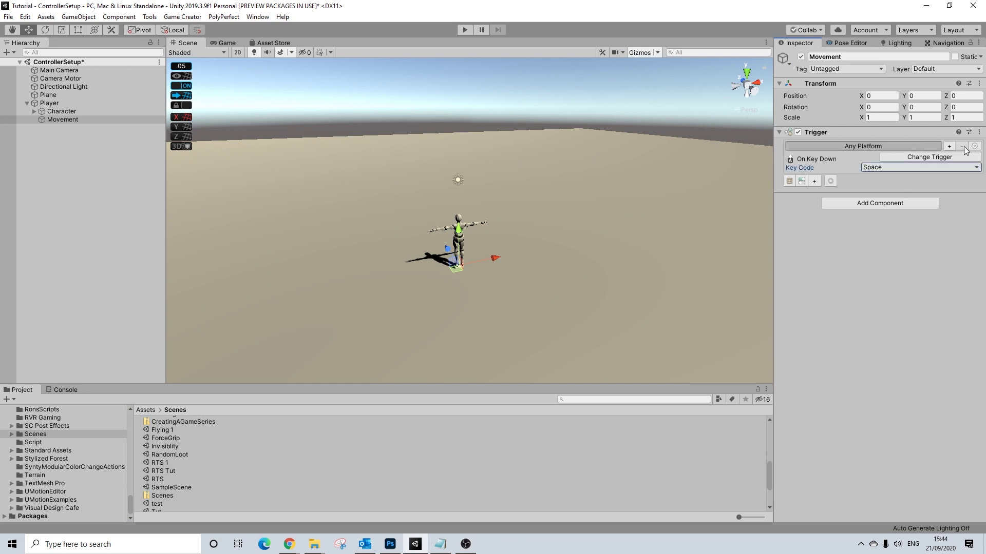
Change the Movement trigger's key code from Space to Joystick Button 0
left_click(877, 167)
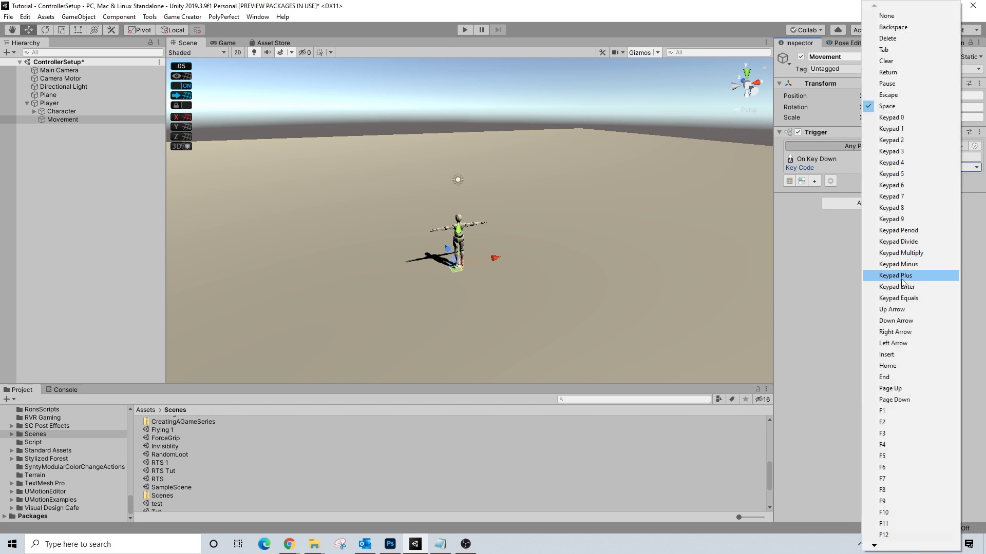
key("j")
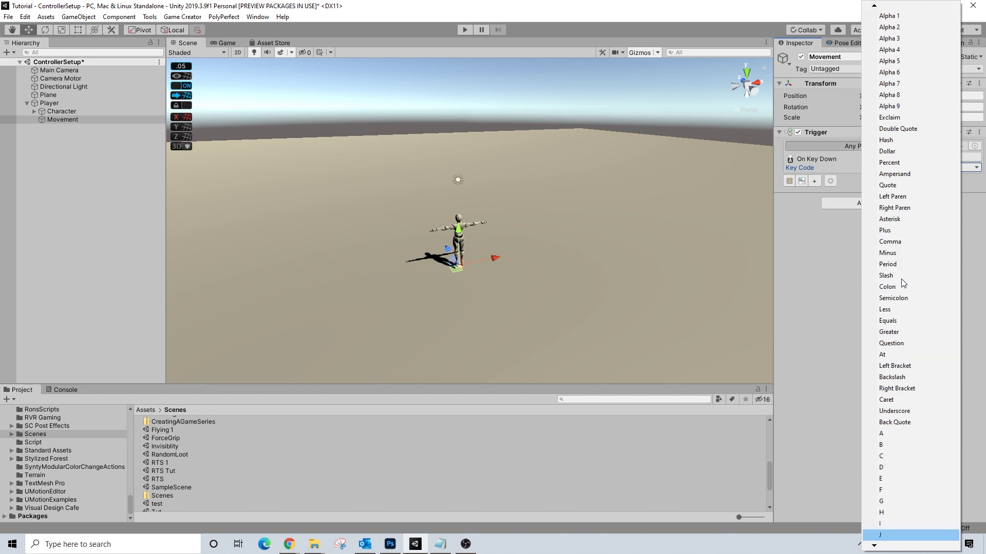
scroll(919, 513, "down", 10)
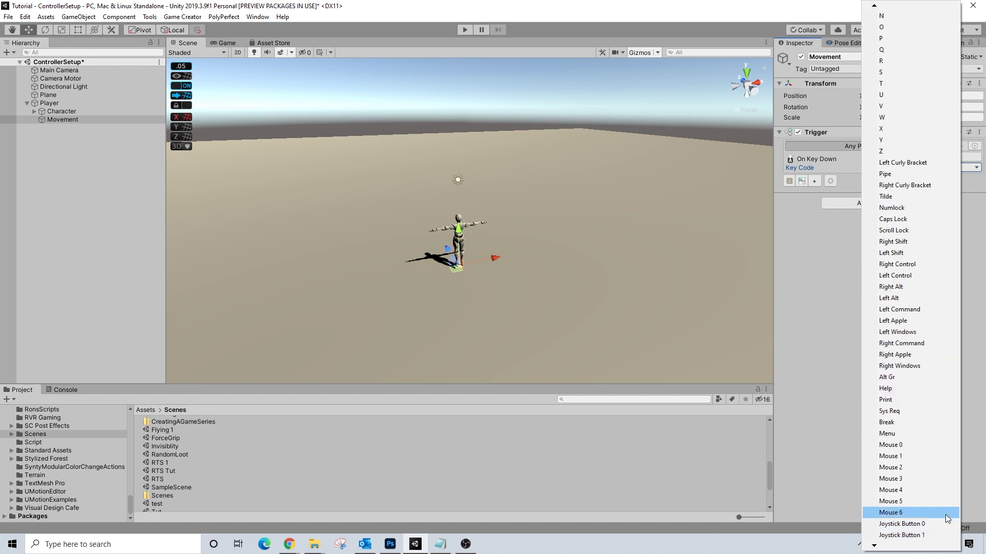
left_click(910, 522)
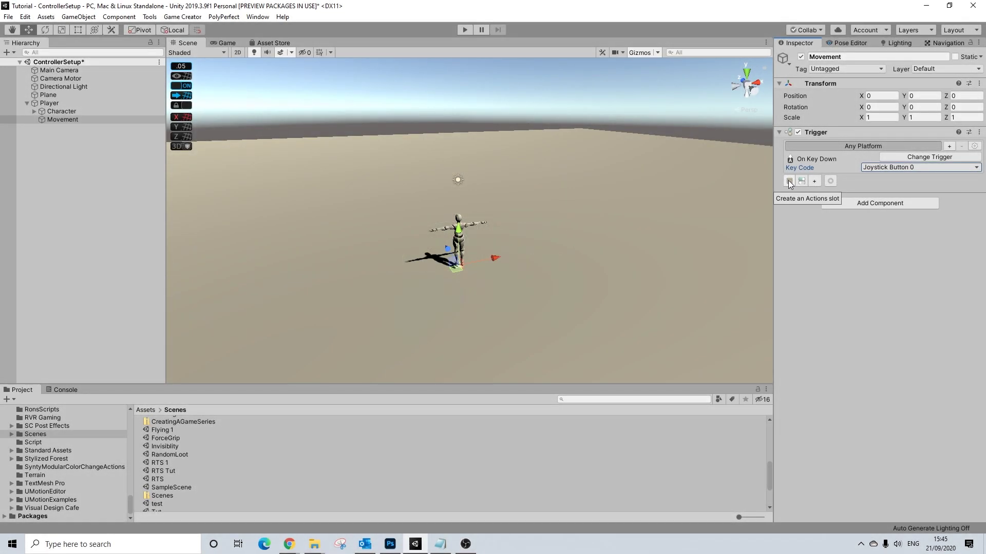
Create an Actions object for the Movement trigger and select it under Movement
left_click(788, 180)
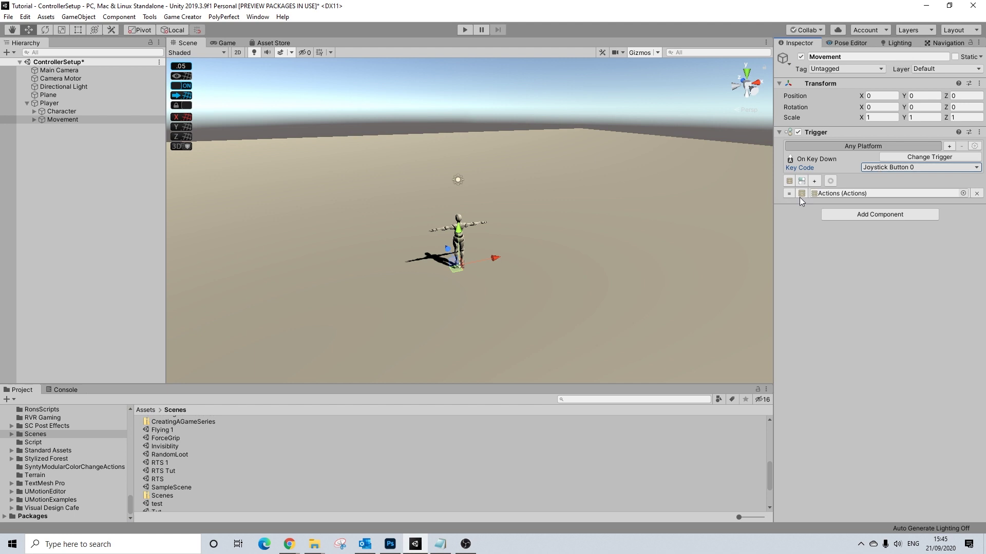
left_click(33, 119)
left_click(32, 119)
left_click(65, 128)
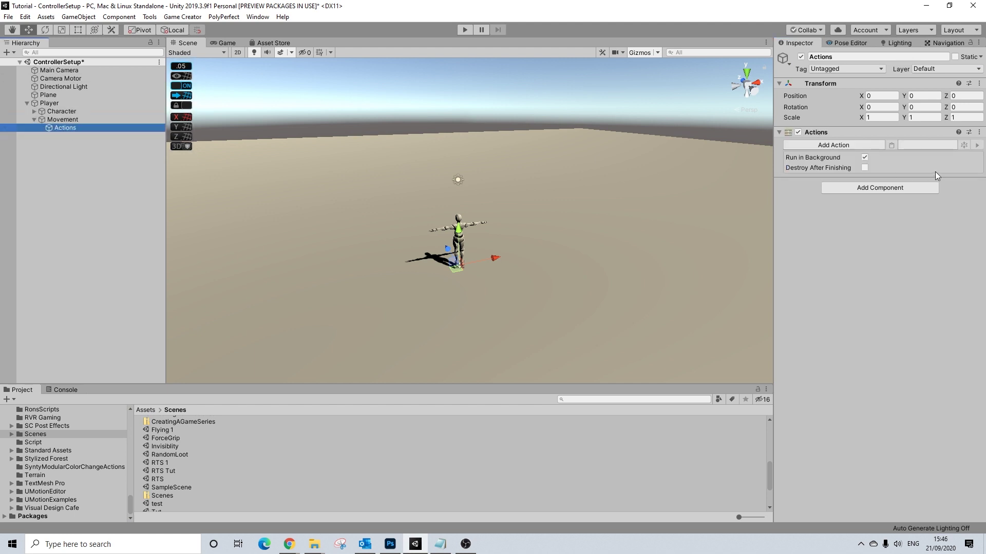
Add a Jump character action targeting Player and start Play mode to test it
left_click(822, 146)
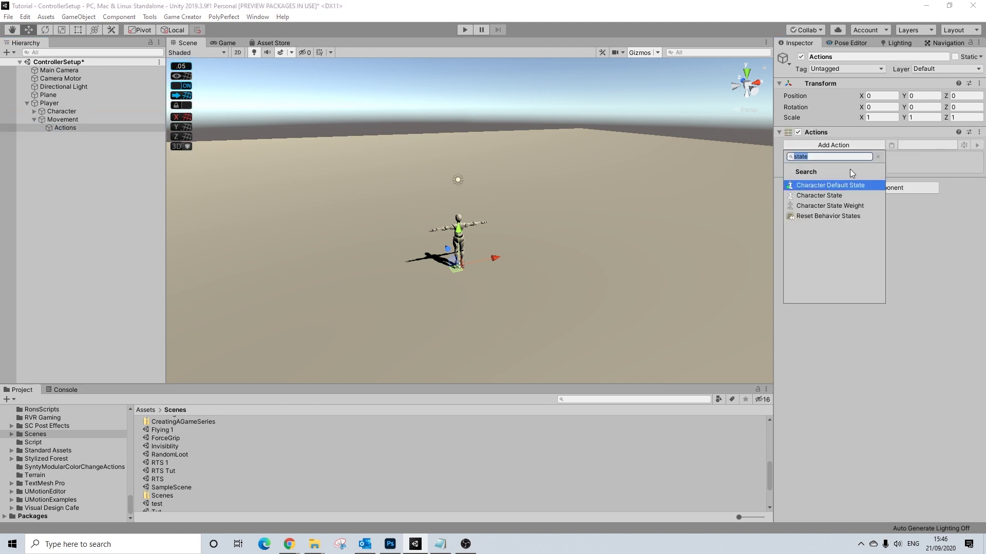
key("BackSpace")
type("jump")
key("Return")
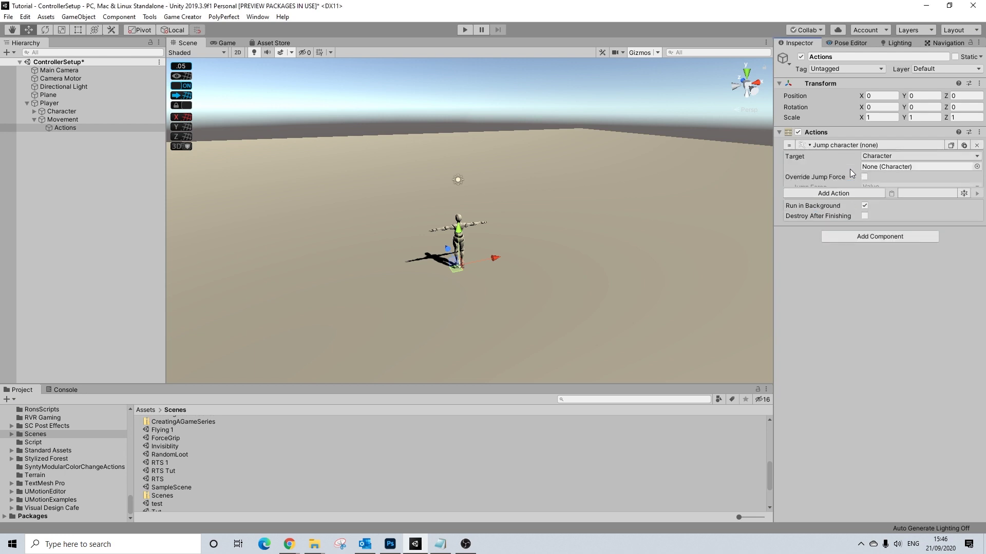
left_click(873, 156)
left_click(876, 168)
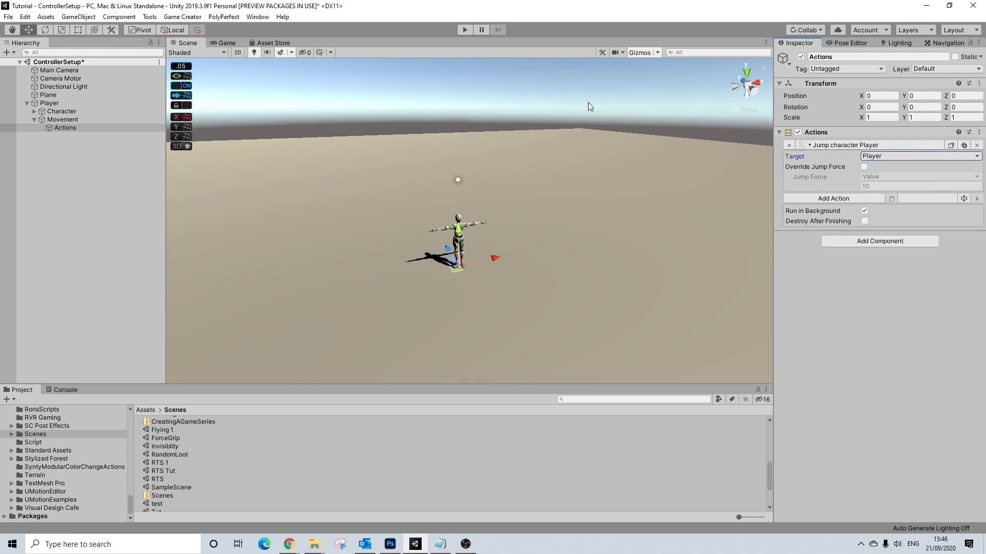
left_click(464, 31)
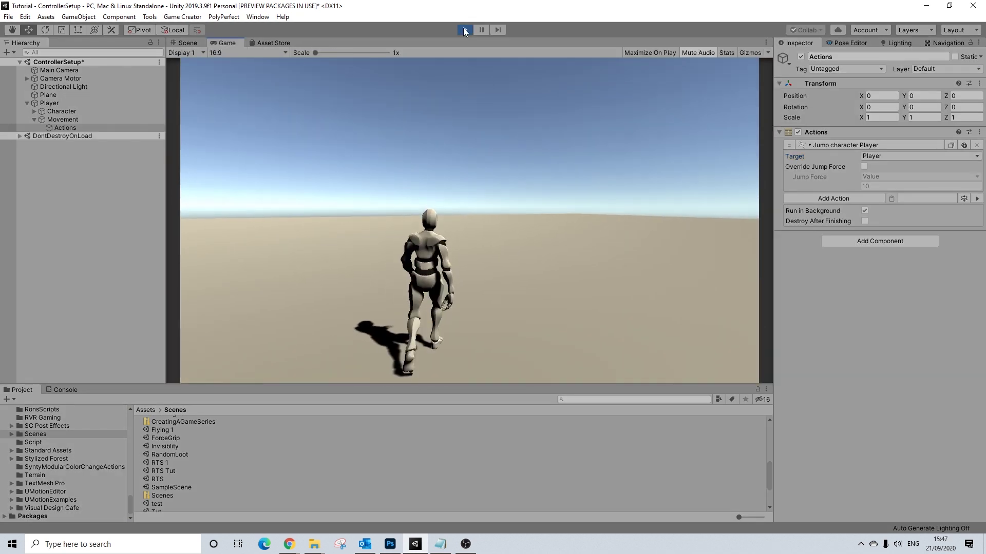
Test the jump by pressing Space repeatedly and W in play mode, then stop the run
key("space")
key("w")
key("space")
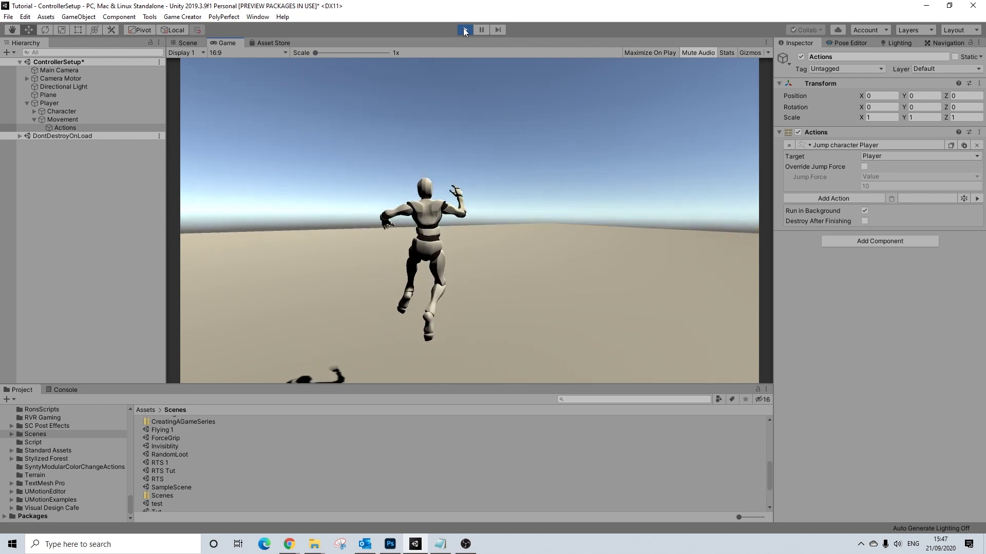
key("space")
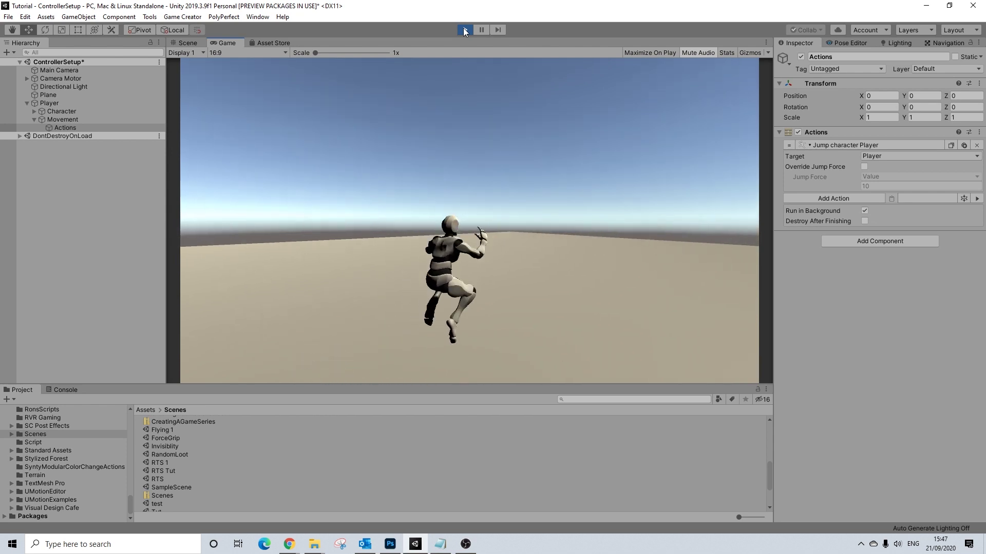
key("space")
key("space")
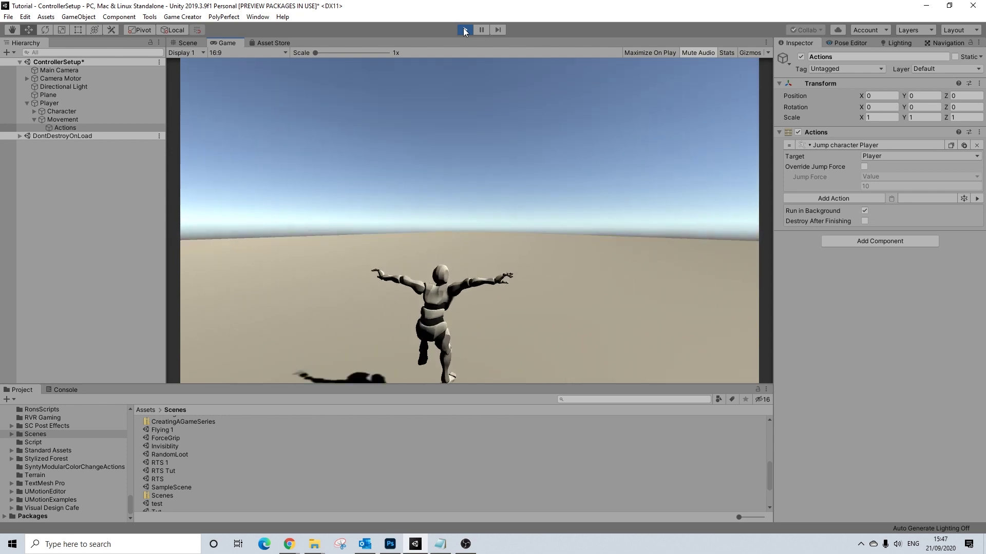
key("space")
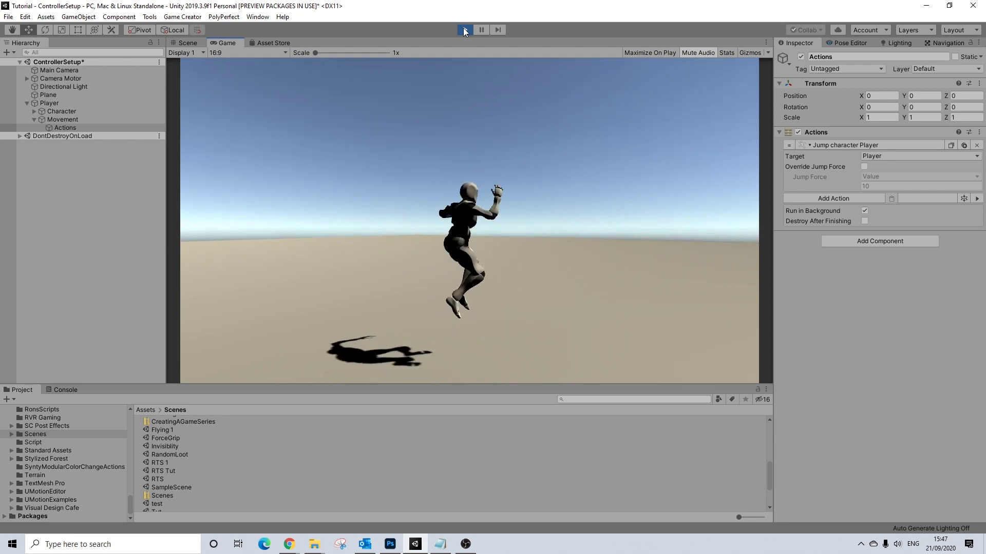
key("space")
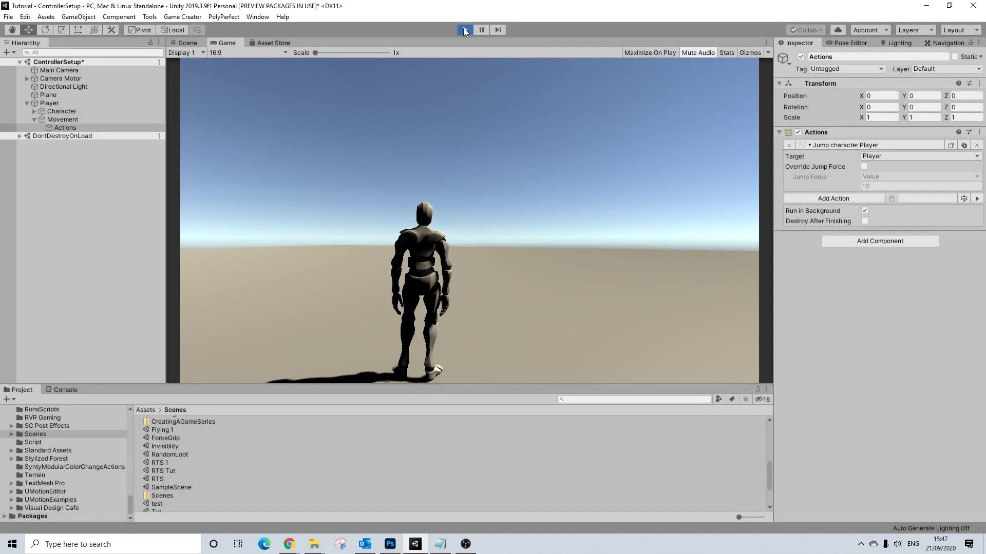
left_click(464, 30)
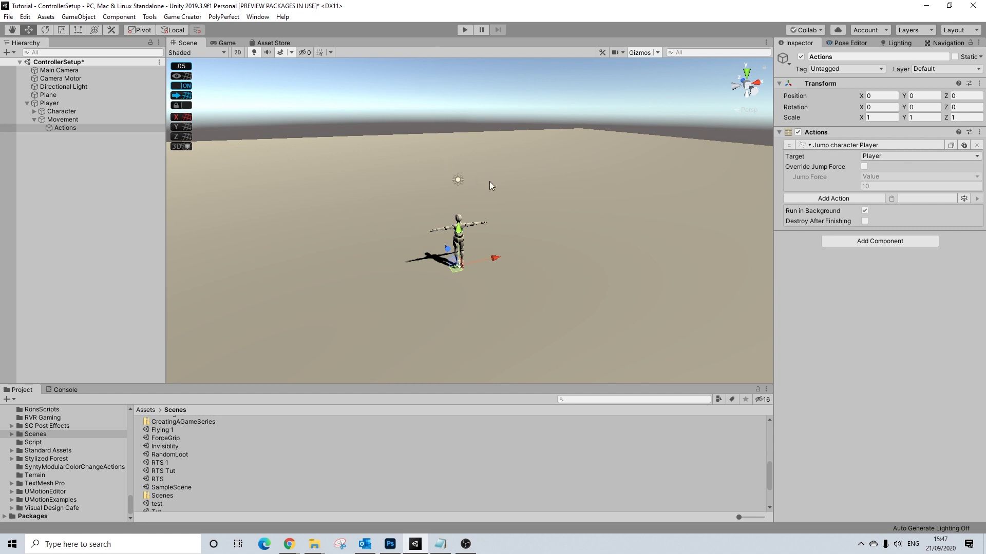
Select Movement, confirm its Trigger key code stays Joystick Button 0, and fold Movement's children away
left_click(51, 119)
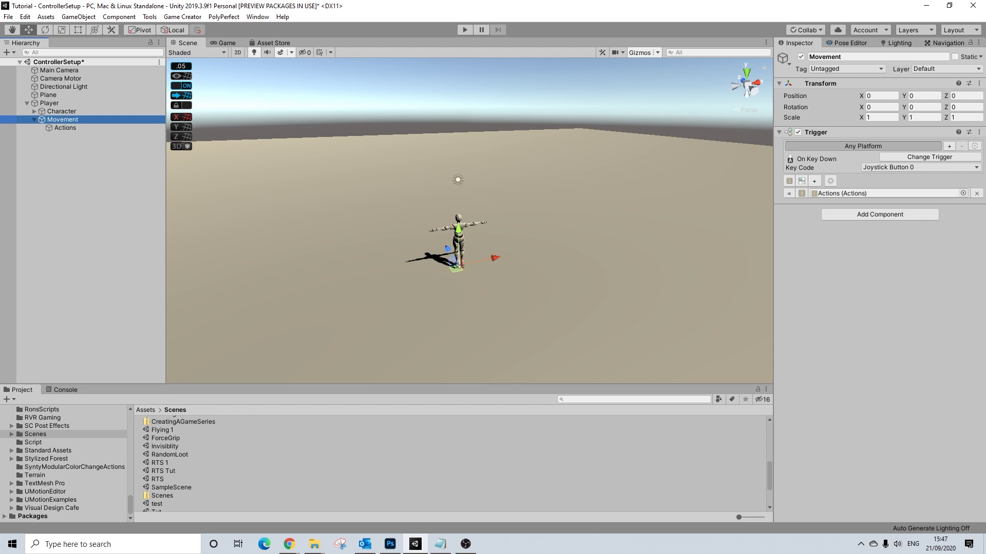
left_click(879, 168)
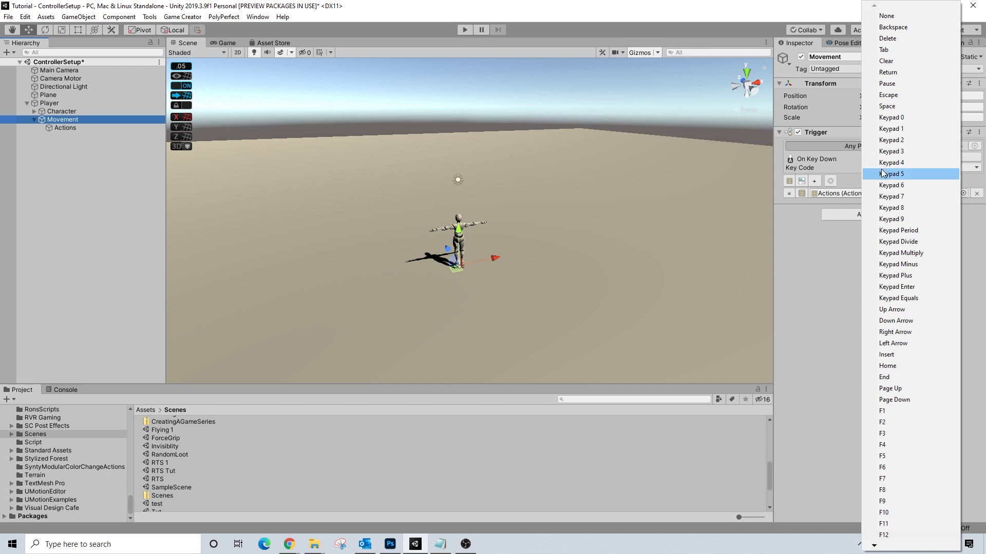
left_click(789, 263)
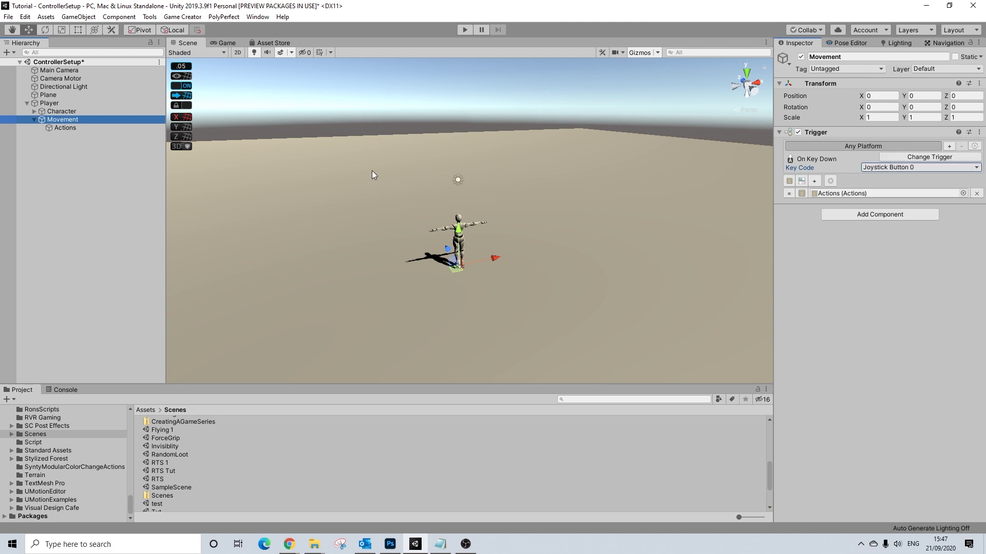
left_click(34, 119)
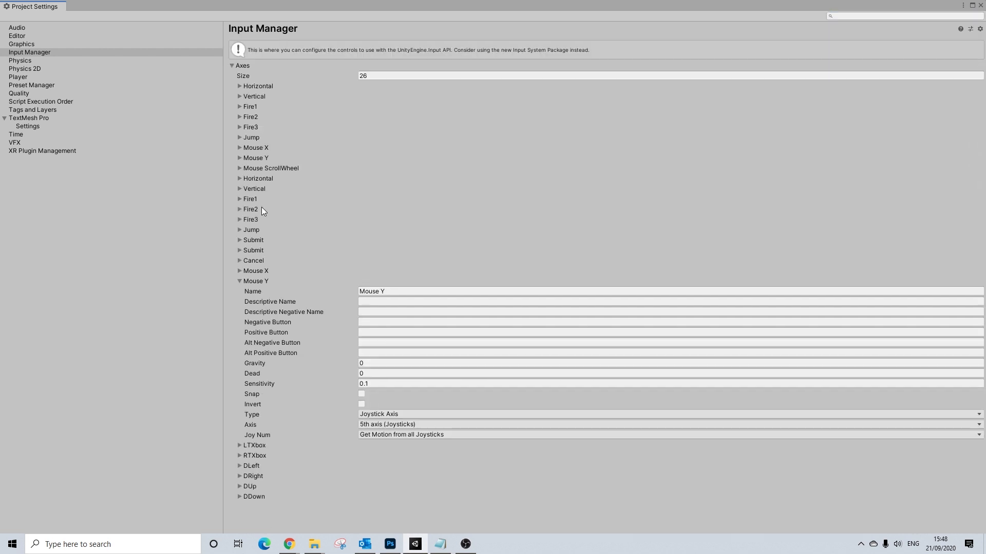
Review the Mouse X, Mouse Y and LTXbox axes, LTXbox being a Joystick Axis on the 9th axis with gravity 1000
left_click(261, 283)
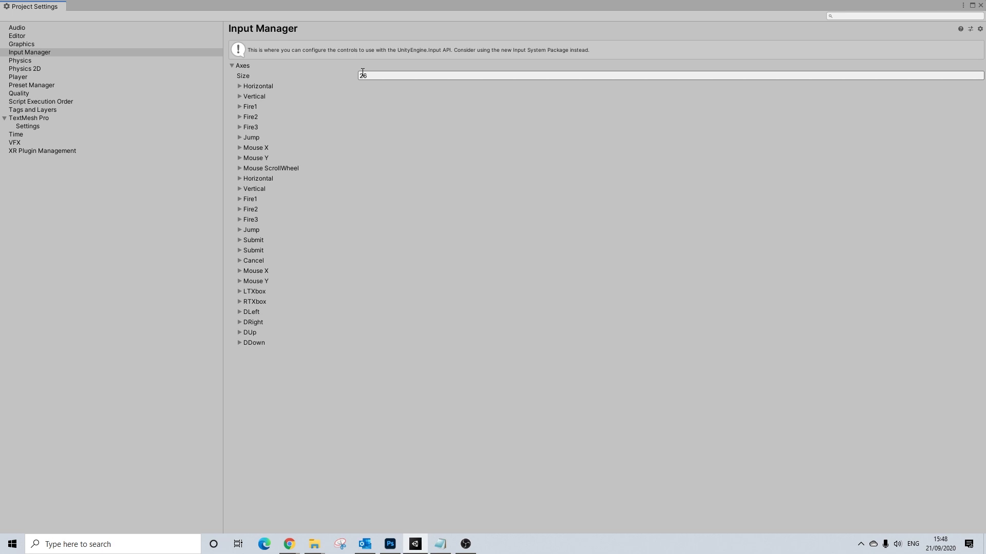
left_click(261, 291)
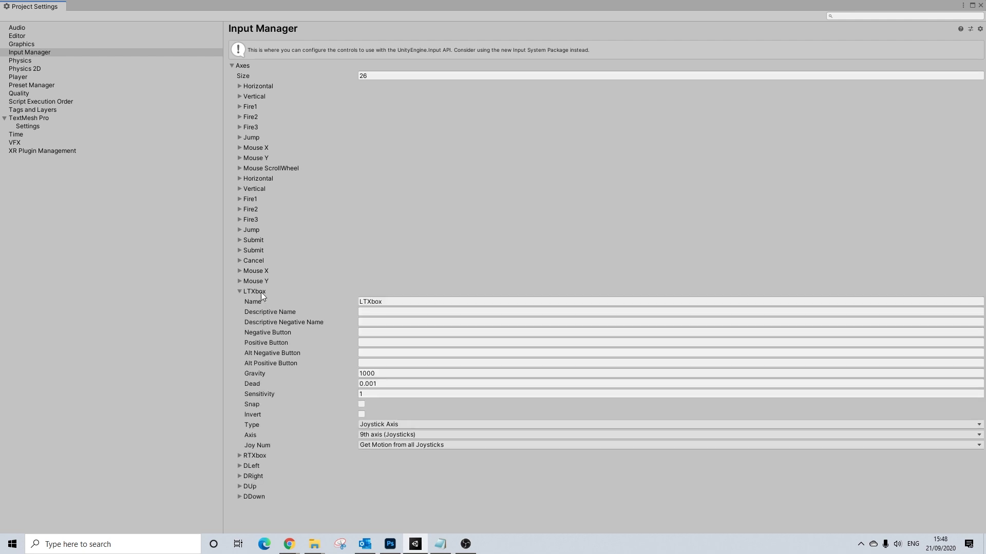
left_click(261, 292)
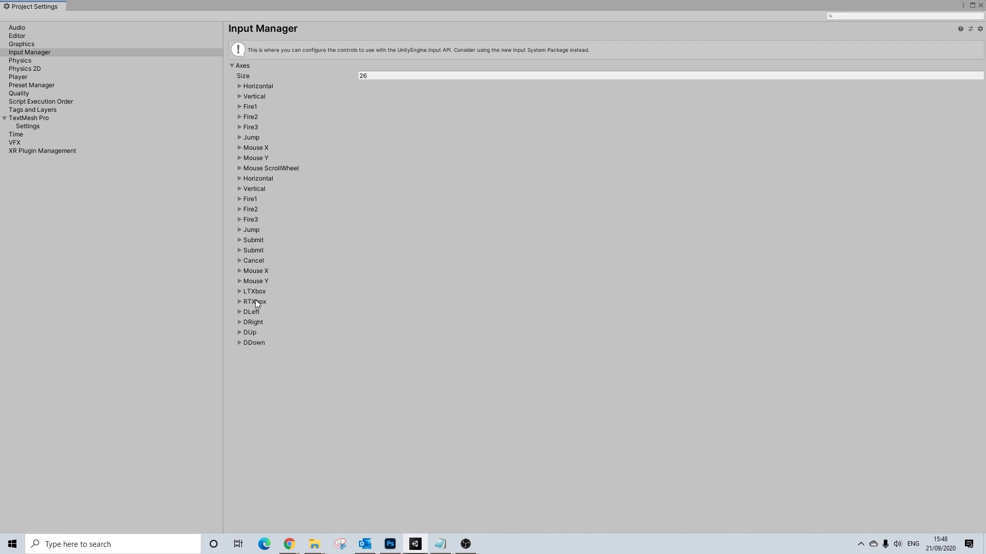
left_click(257, 272)
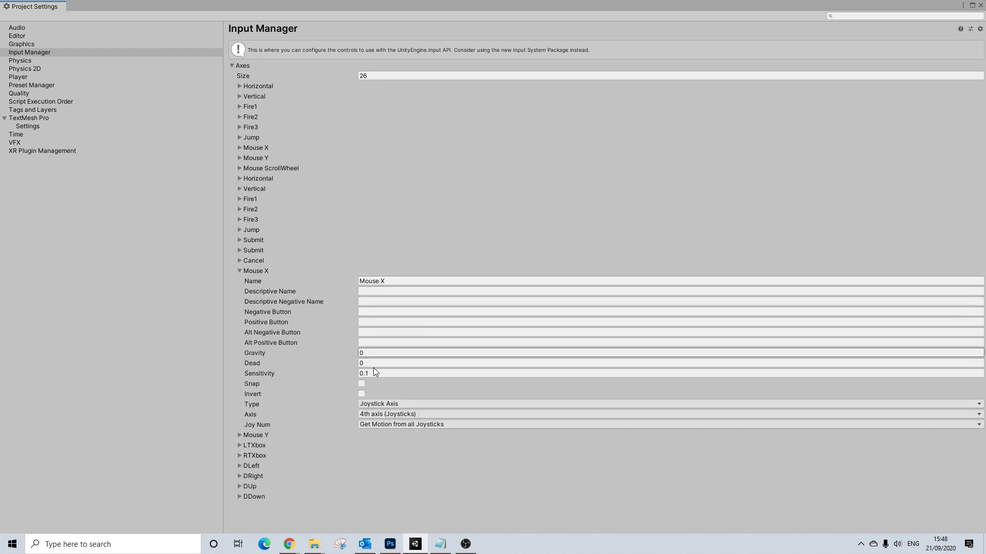
left_click(254, 435)
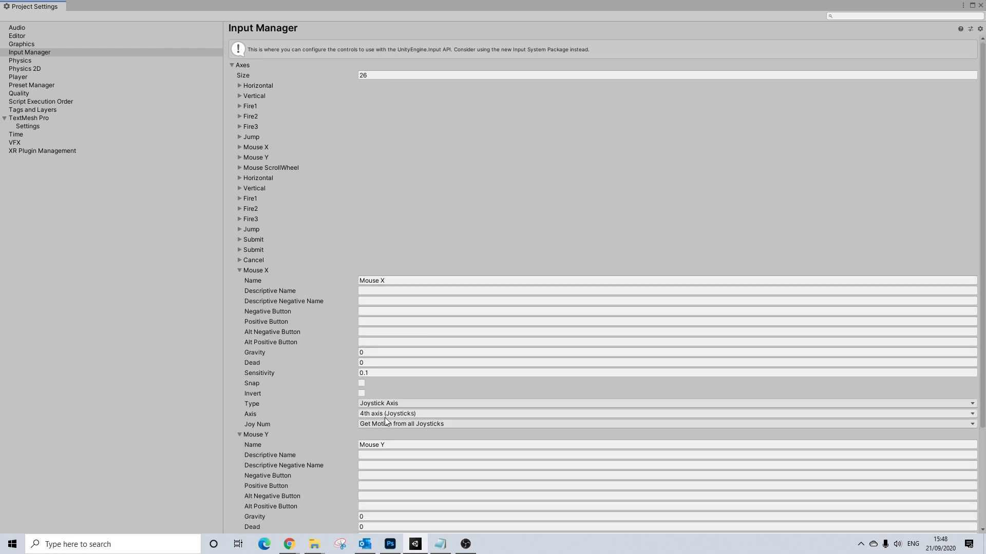
scroll(369, 434, "down", 2)
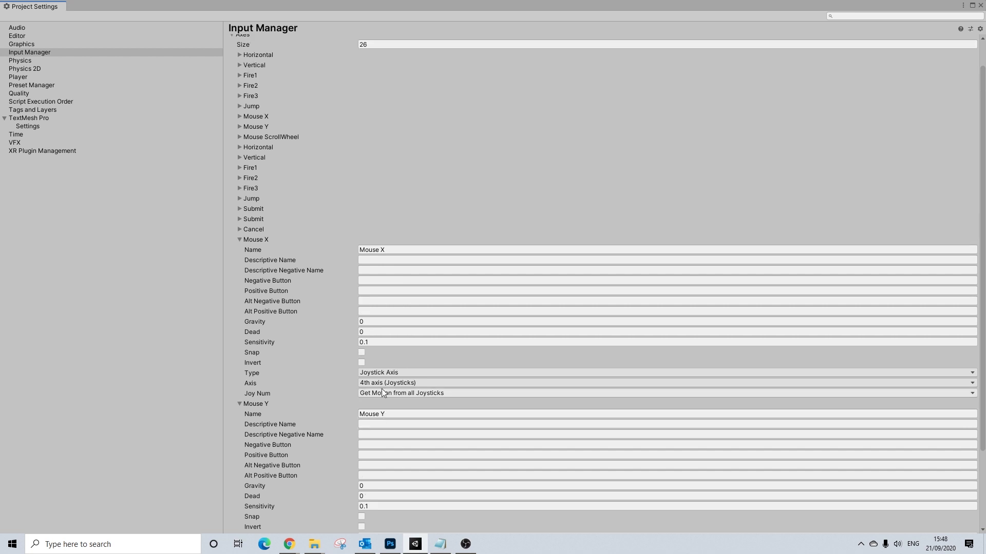
scroll(383, 292, "up", 2)
left_click(256, 146)
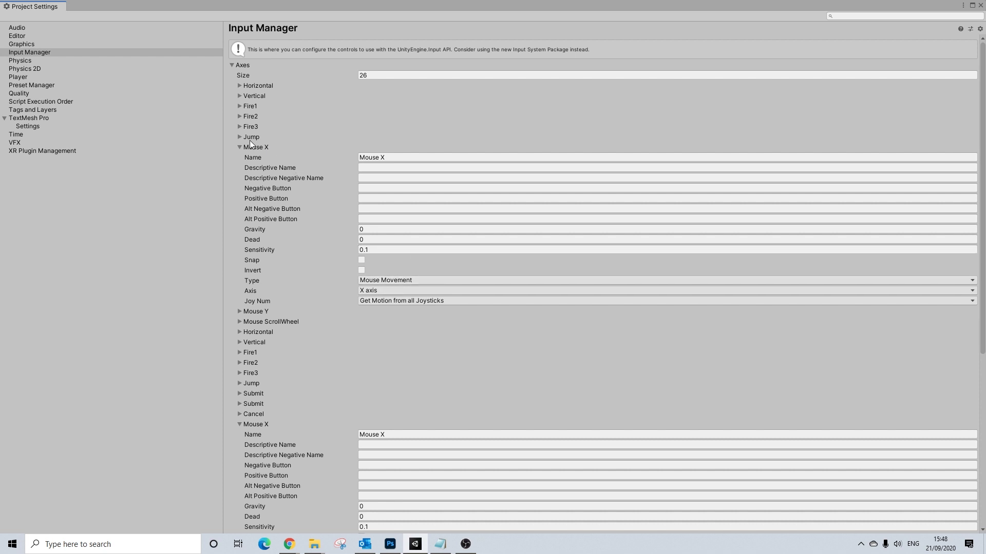
left_click(256, 147)
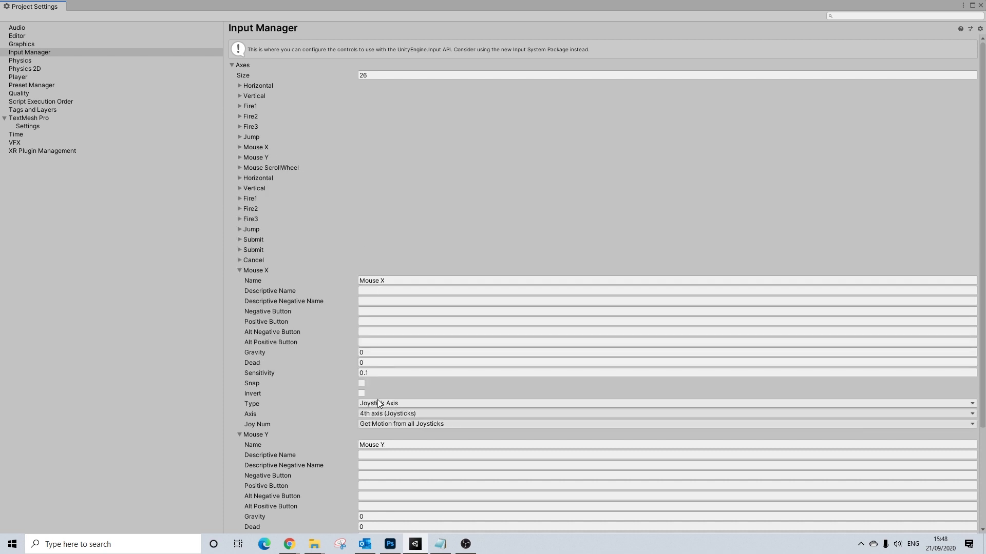
left_click(257, 270)
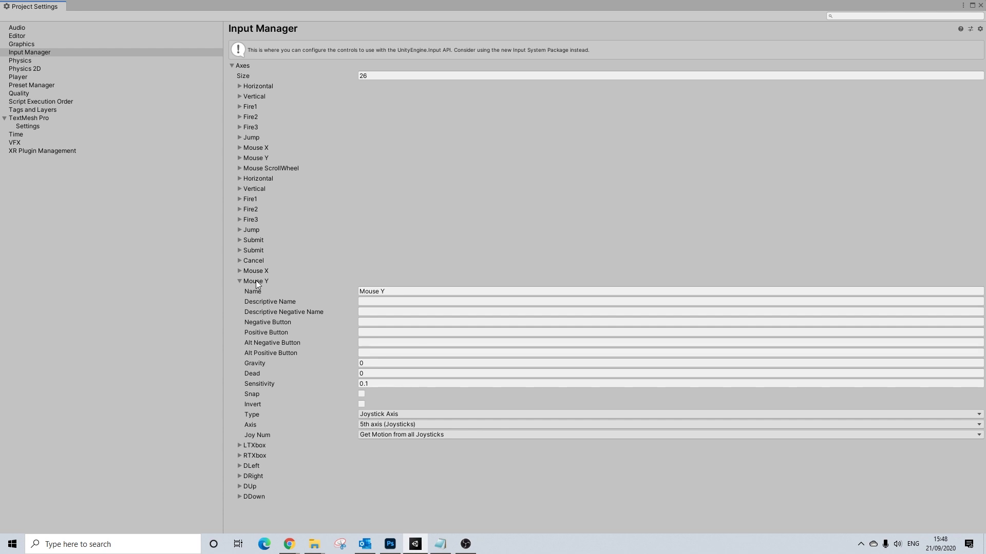
left_click(257, 281)
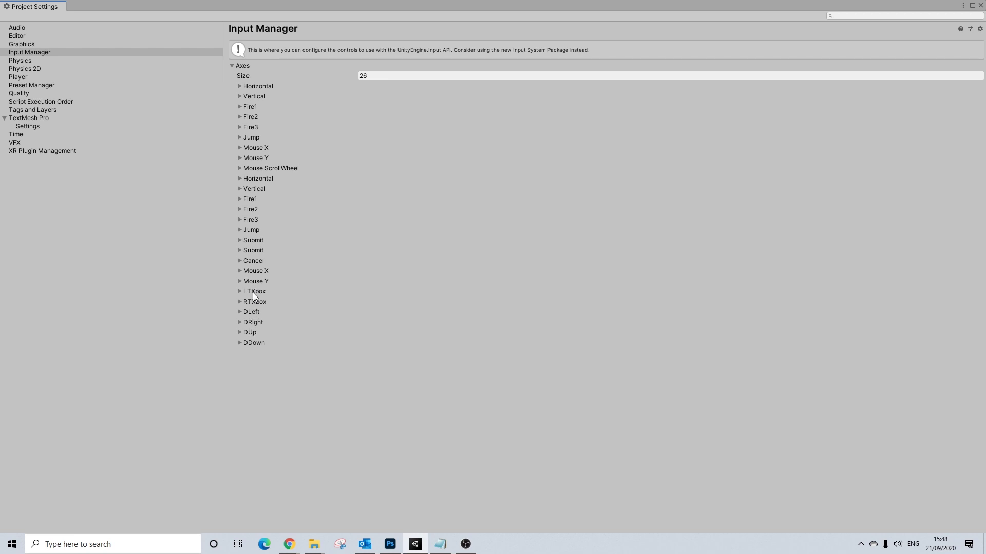
left_click(254, 291)
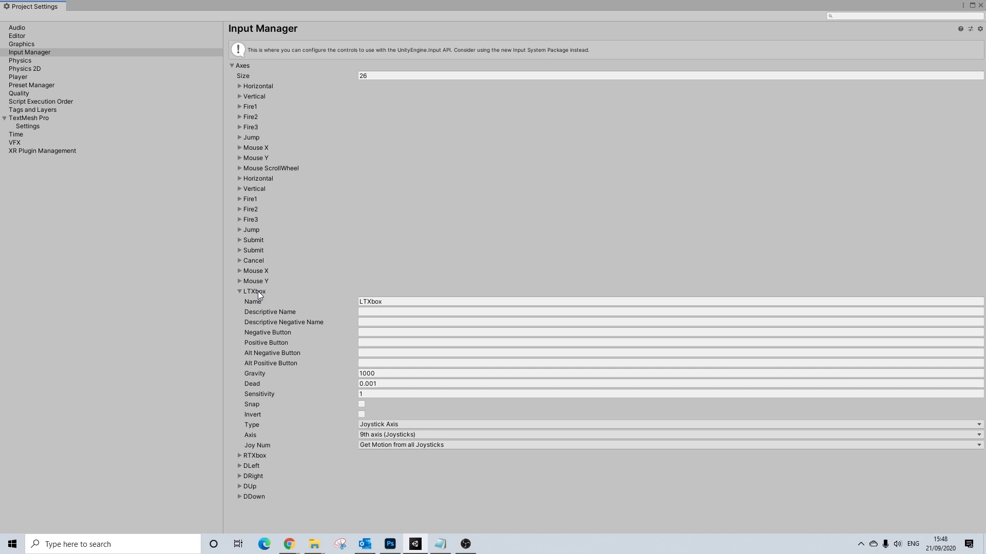
left_click(389, 302)
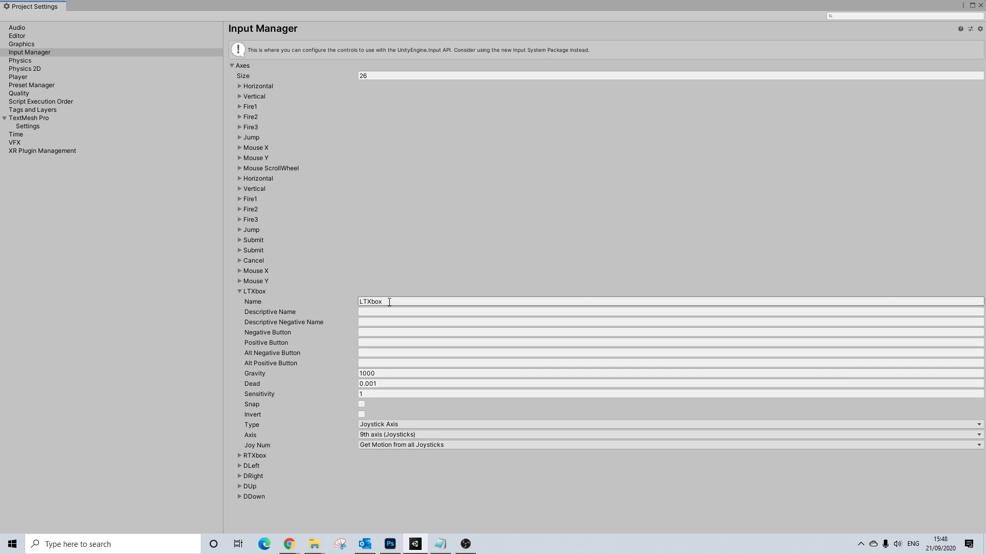
left_click(344, 301)
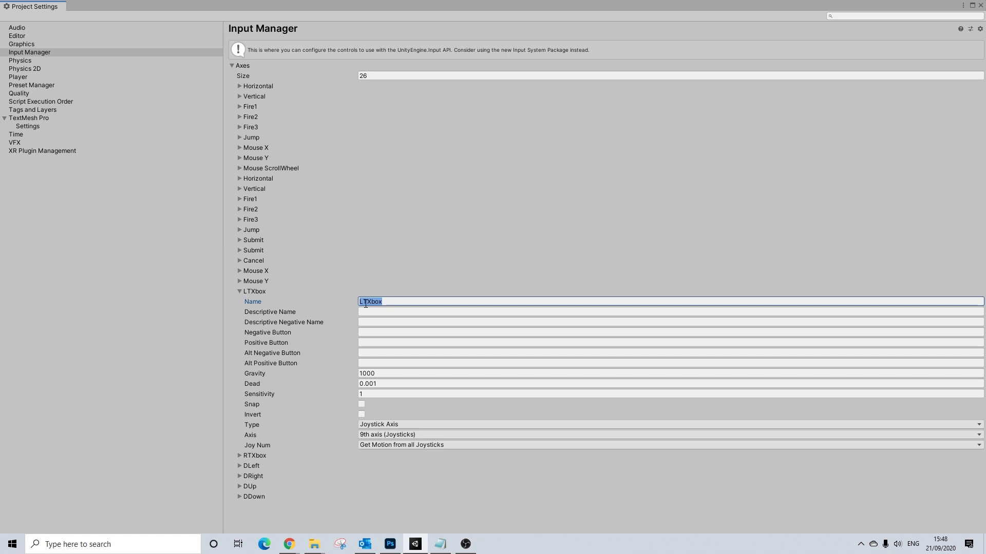
left_click(262, 291)
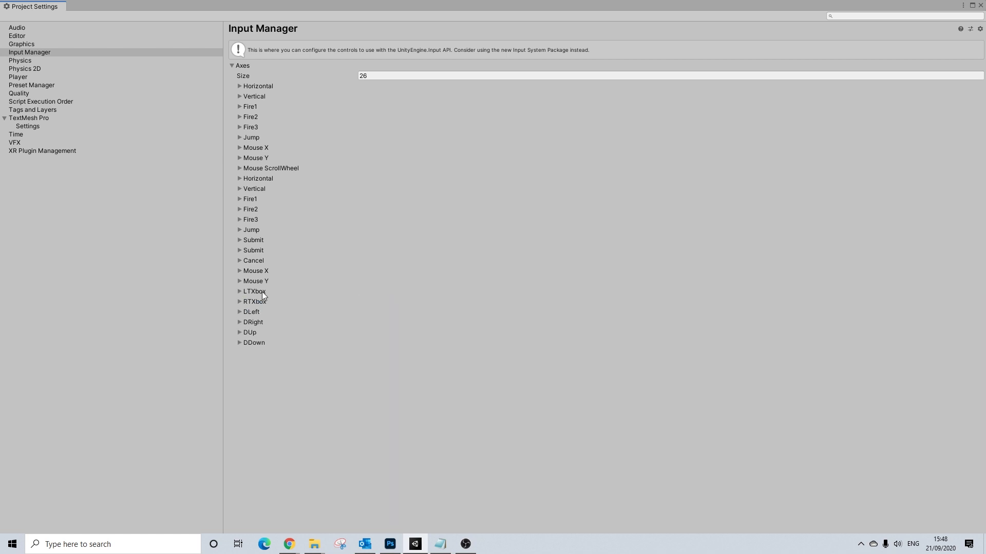
left_click(261, 292)
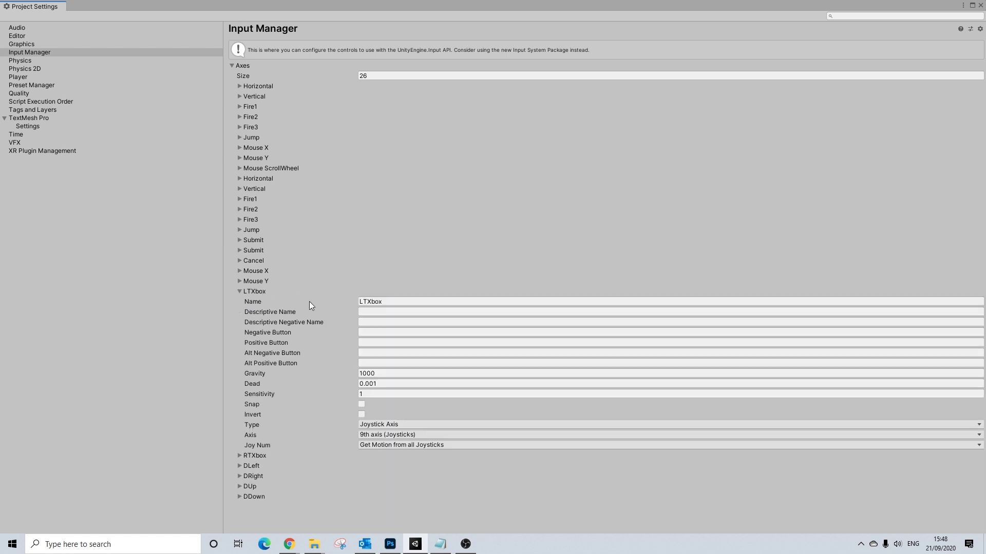
left_click(258, 292)
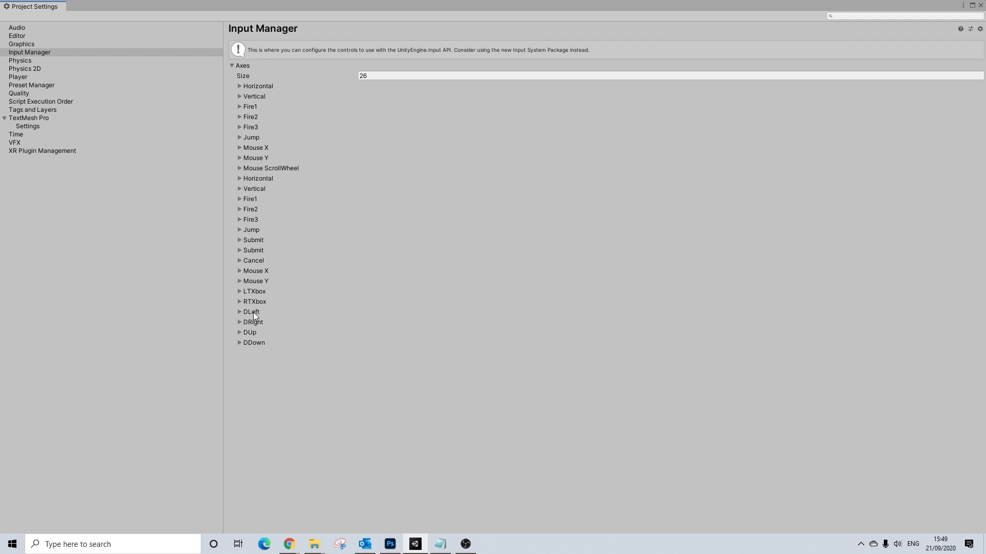
left_click(259, 292)
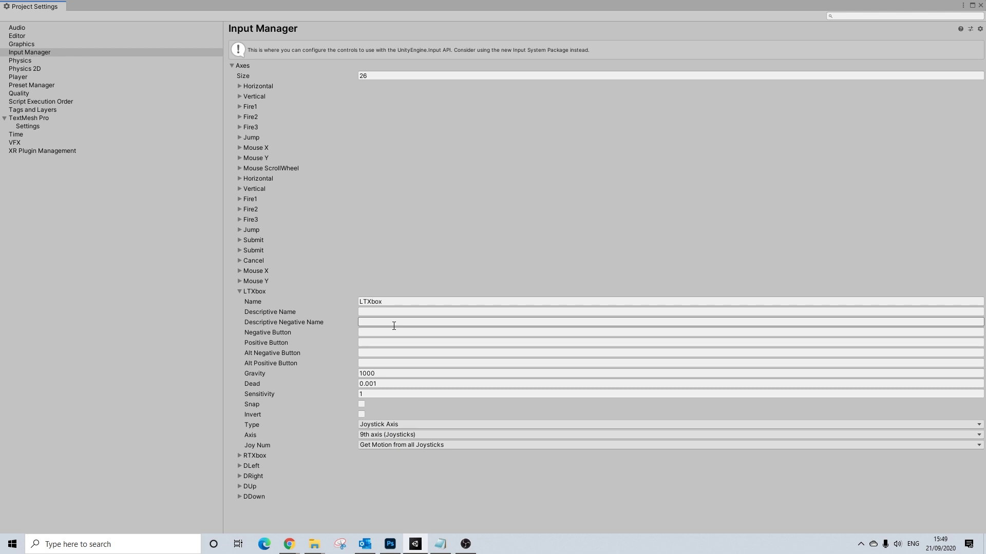
left_click(374, 434)
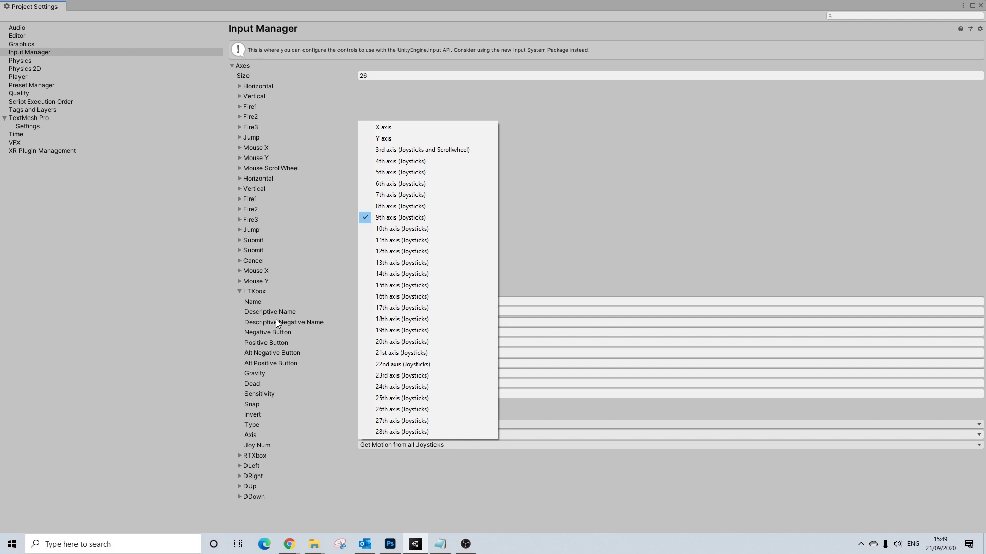
left_click(275, 292)
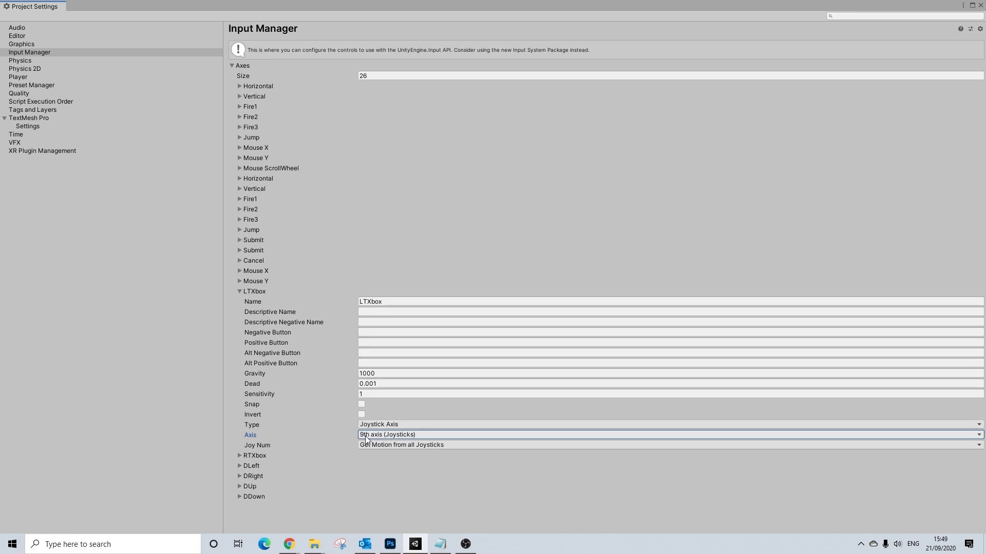
left_click(259, 291)
left_click(254, 302)
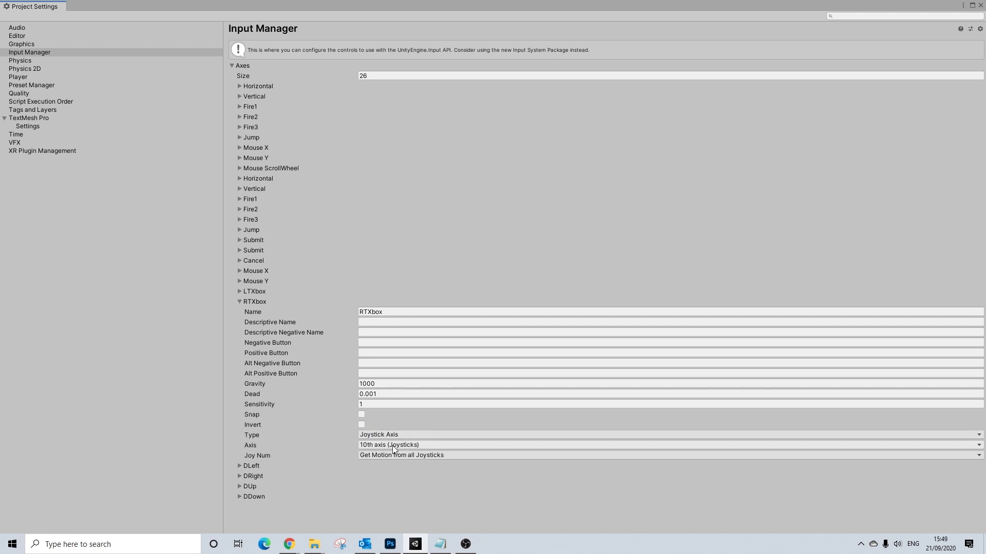
left_click(251, 301)
left_click(262, 311)
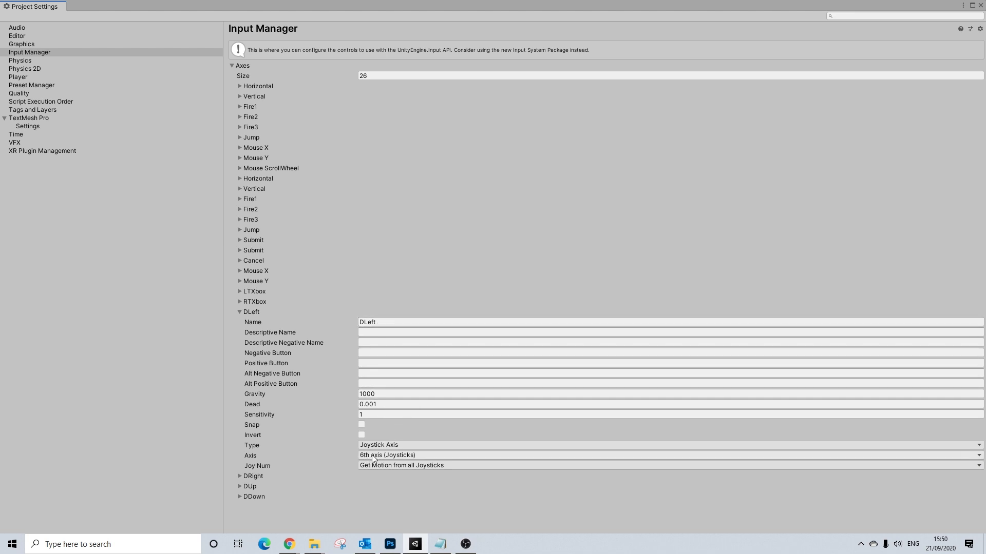
left_click(253, 311)
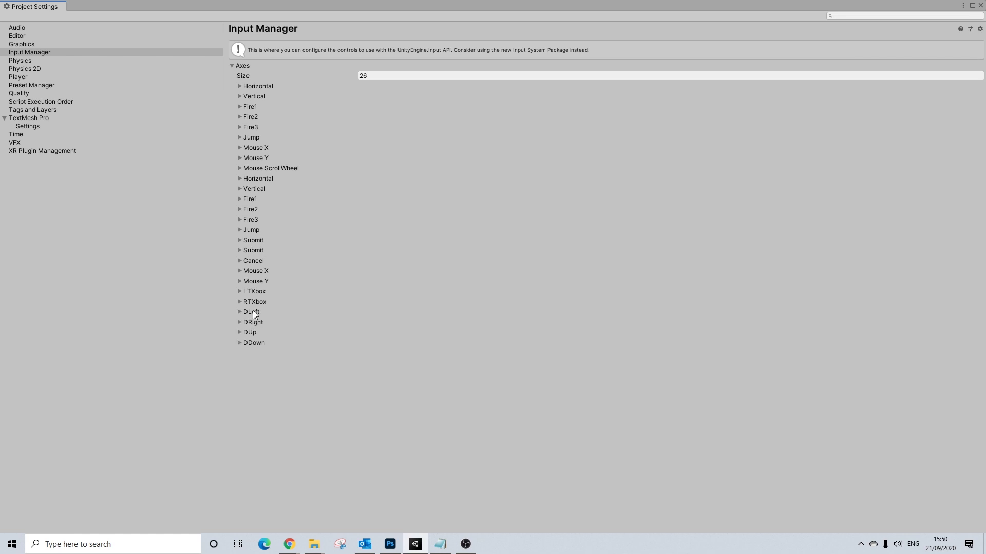
left_click(251, 322)
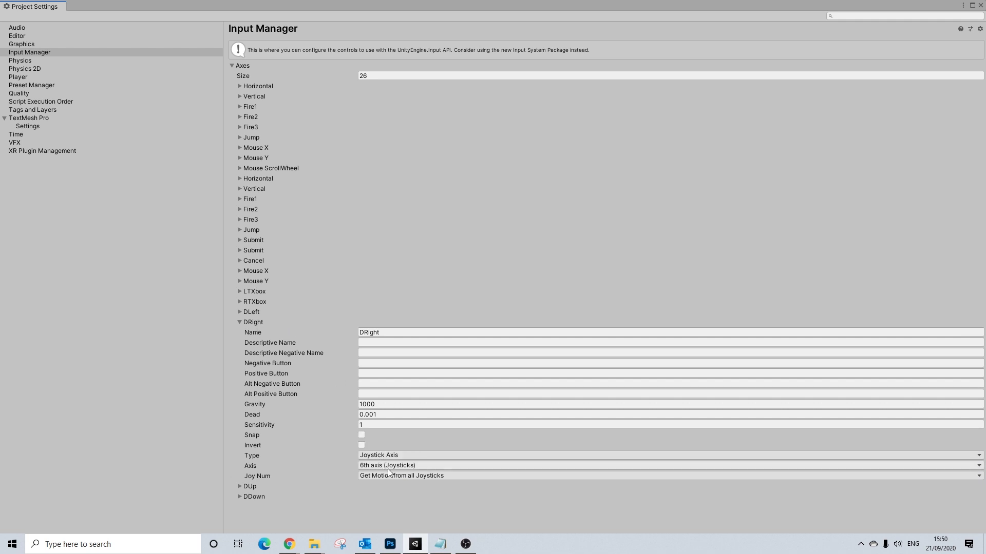
left_click(258, 324)
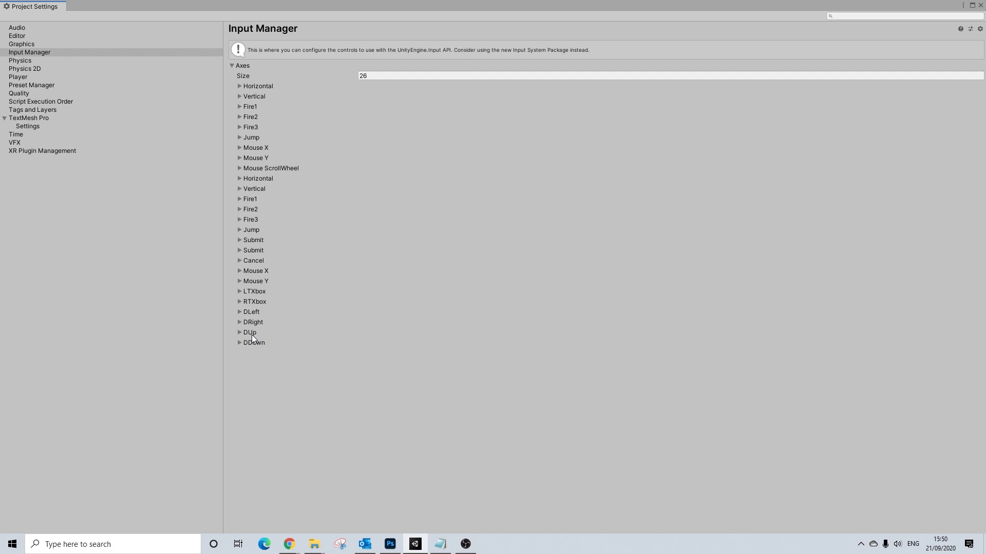
left_click(262, 333)
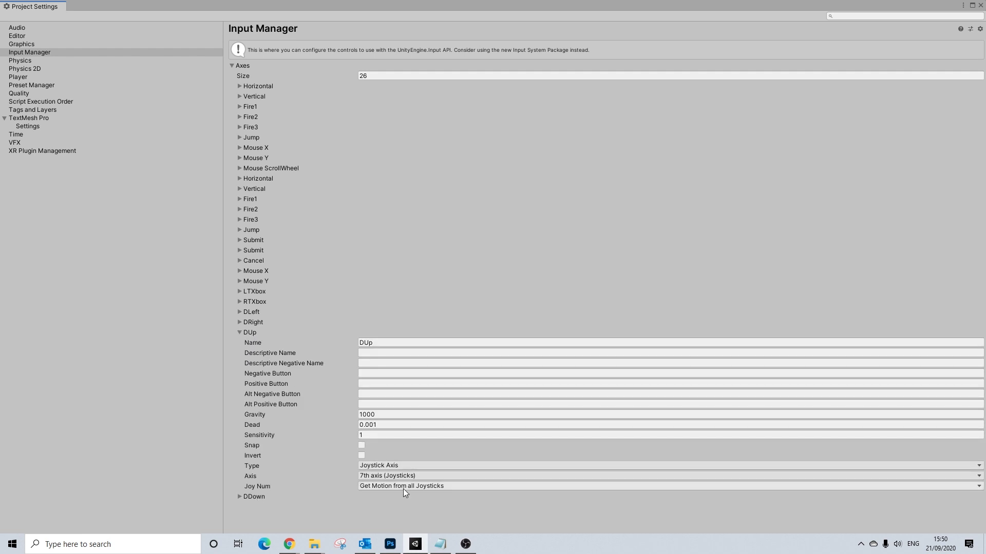
left_click(254, 497)
scroll(359, 462, "down", 3)
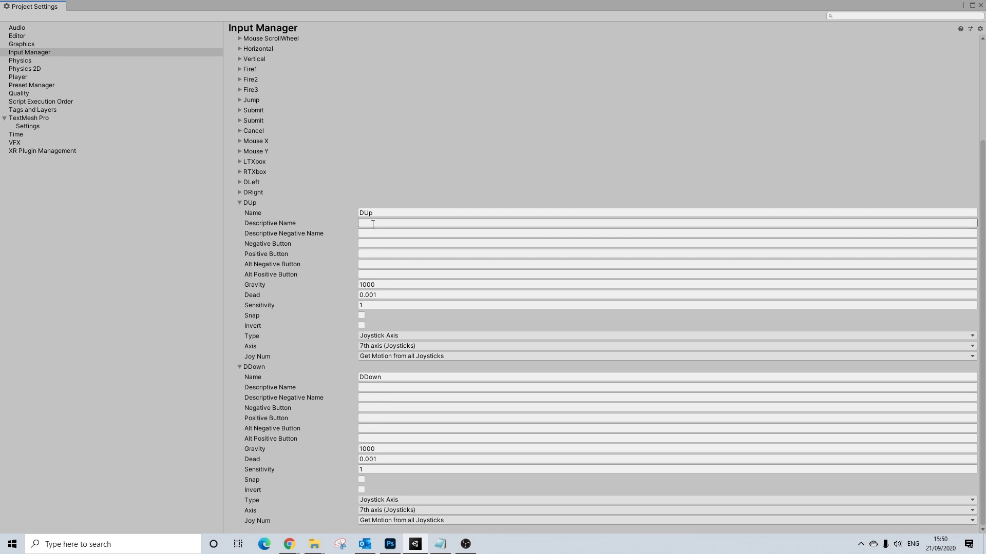
left_click(251, 202)
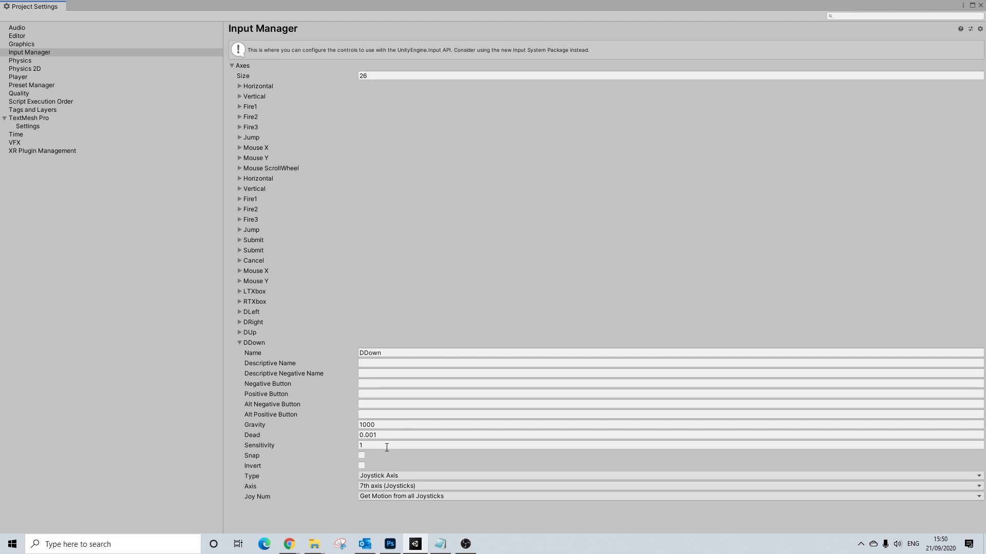
left_click(258, 343)
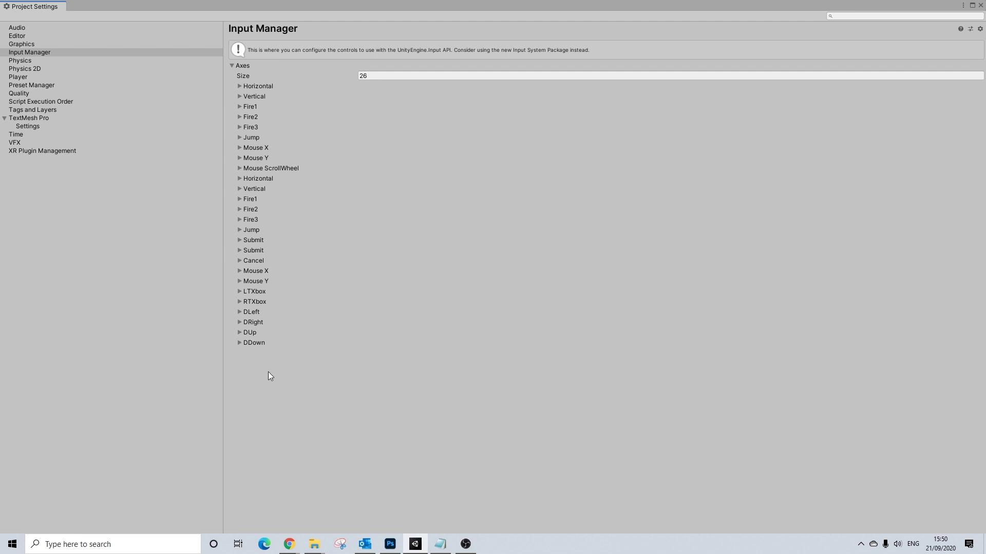
Close Project Settings and scroll the Project panel up to the Plugins folder
left_click(981, 4)
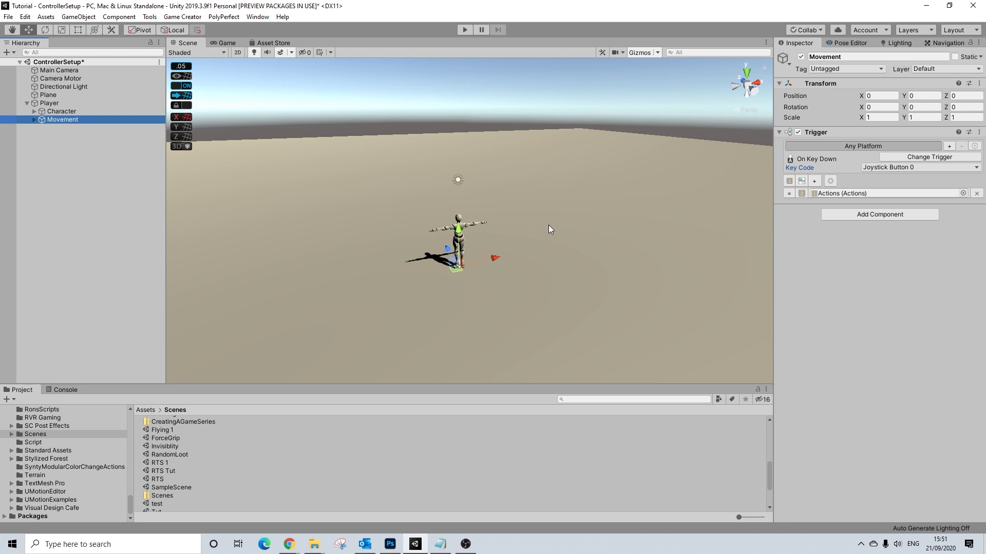
scroll(54, 454, "up", 10)
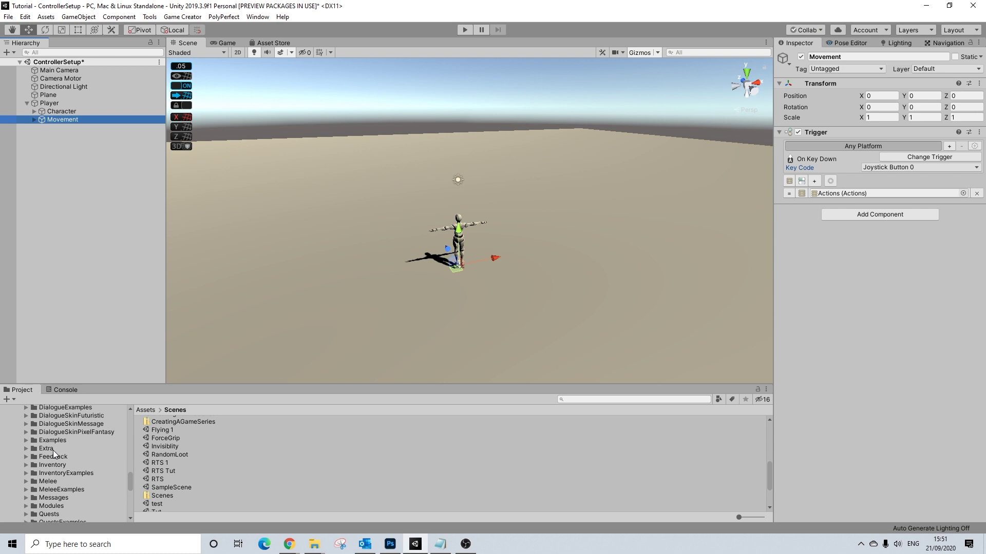
scroll(54, 454, "up", 4)
scroll(54, 451, "up", 8)
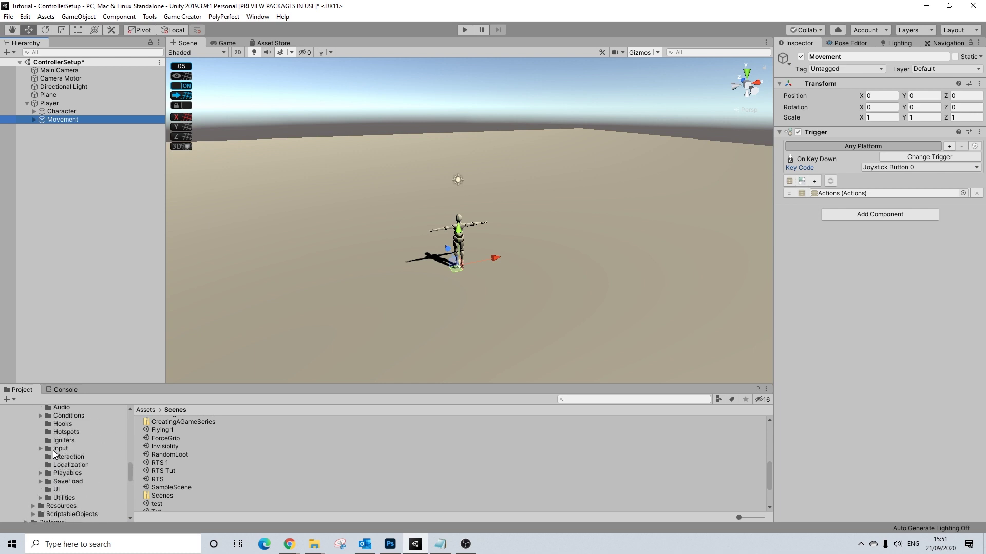
scroll(53, 451, "up", 12)
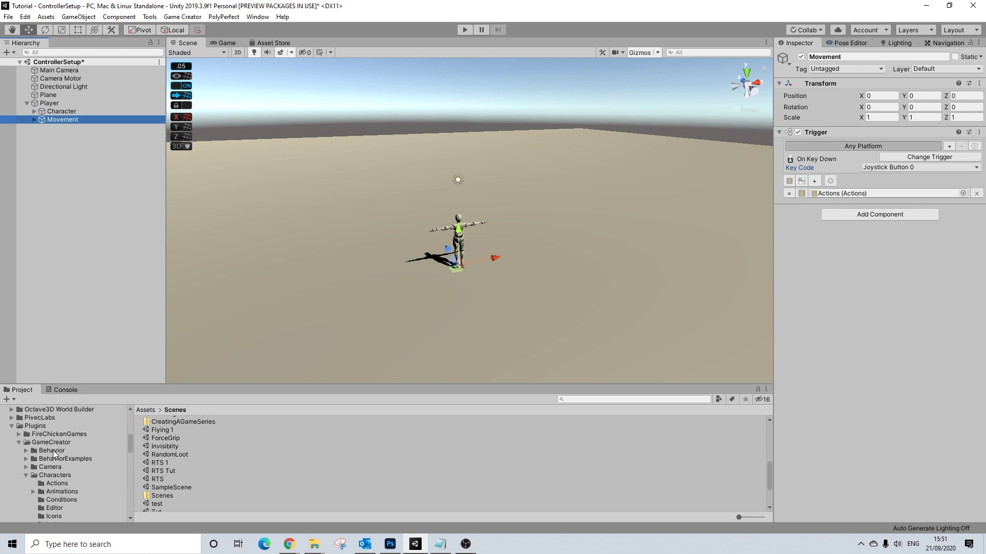
Browse to Plugins > GameCreator > Core > Mono > Igniters and view the IgniterAxisRawDown script
left_click(39, 427)
left_click(179, 429)
double_click(179, 434)
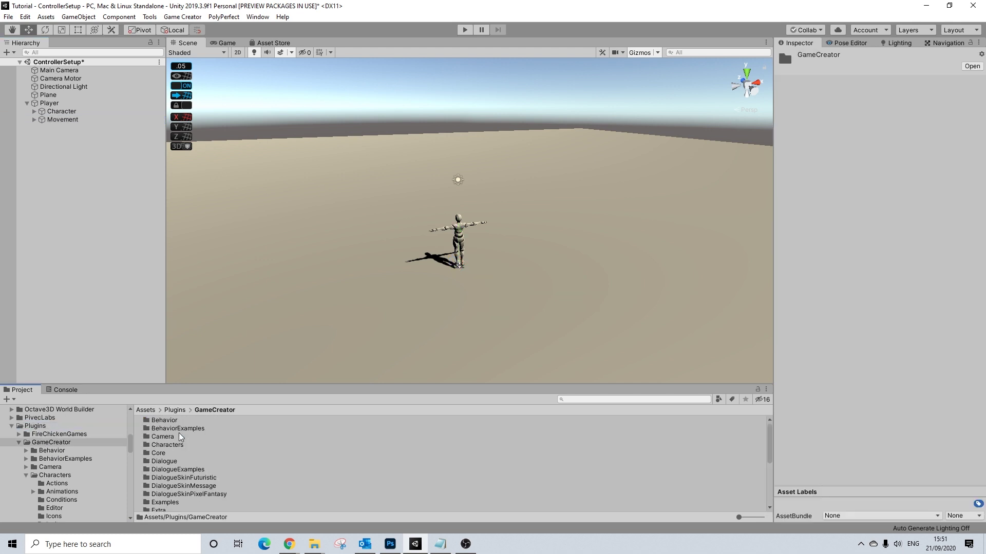
double_click(160, 453)
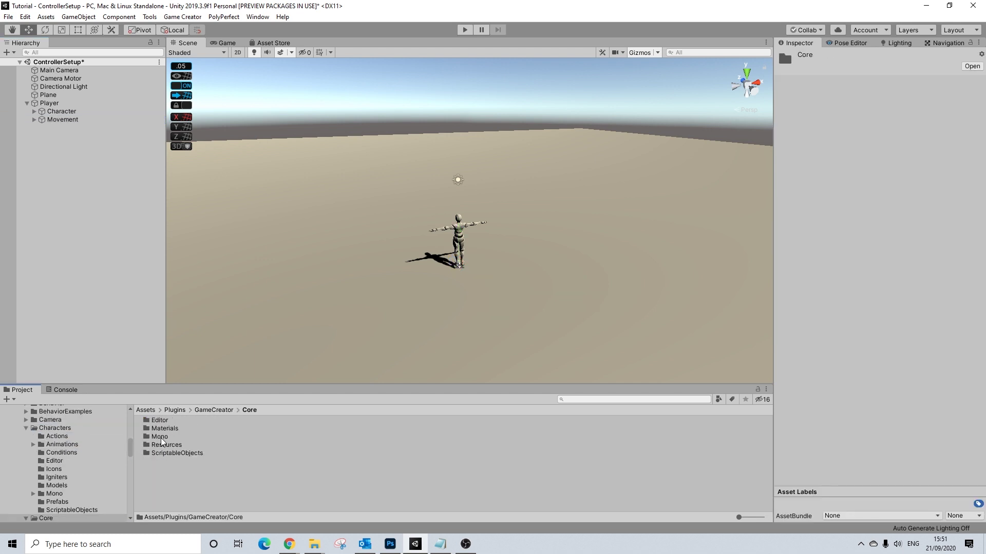
double_click(161, 438)
left_click(164, 462)
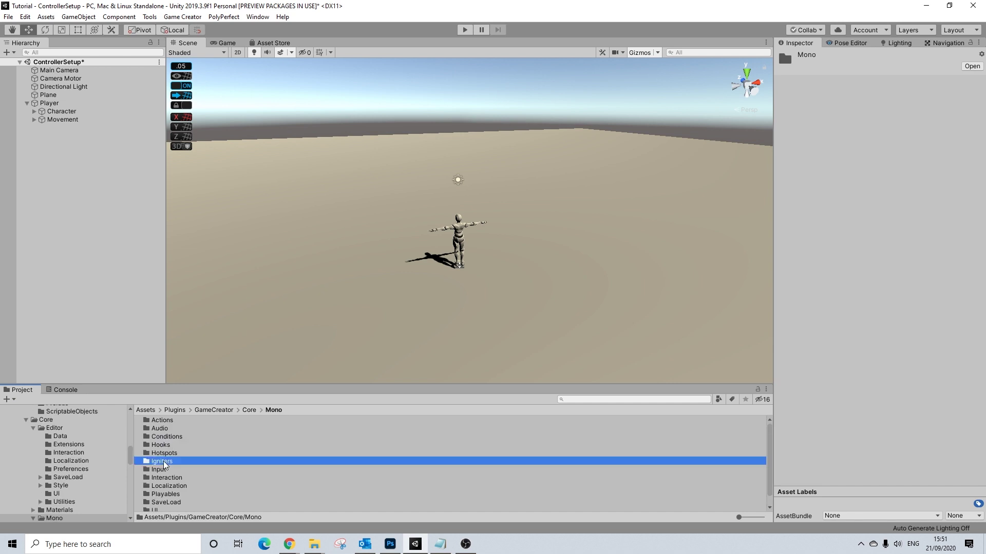
double_click(164, 464)
left_click(186, 430)
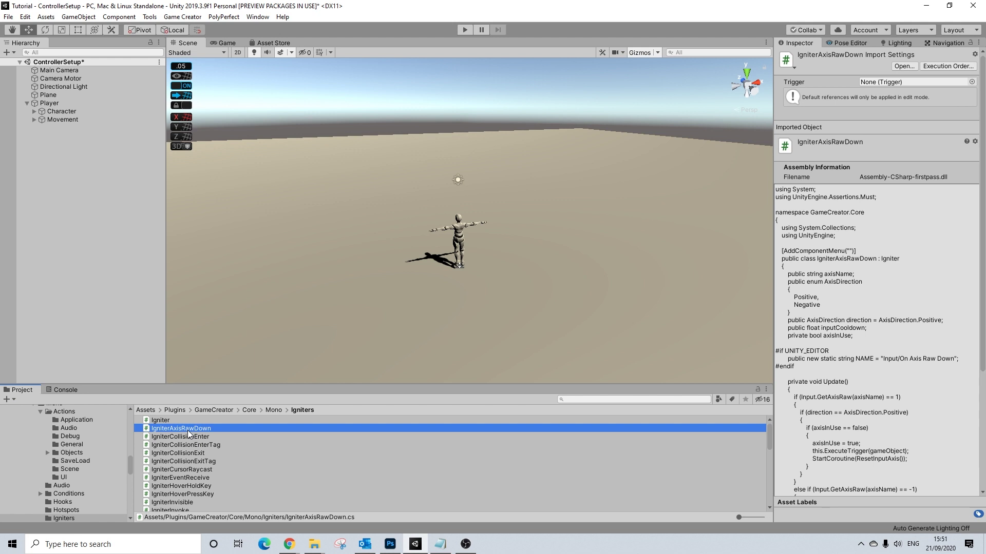
Switch the Movement object's existing trigger to On Axis Raw Down
left_click(47, 101)
left_click(53, 120)
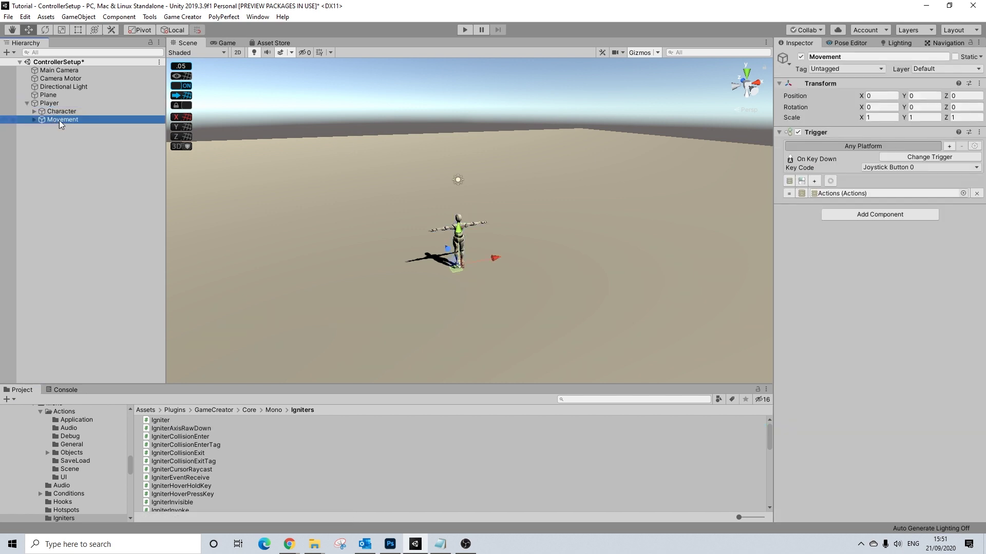
left_click(870, 207)
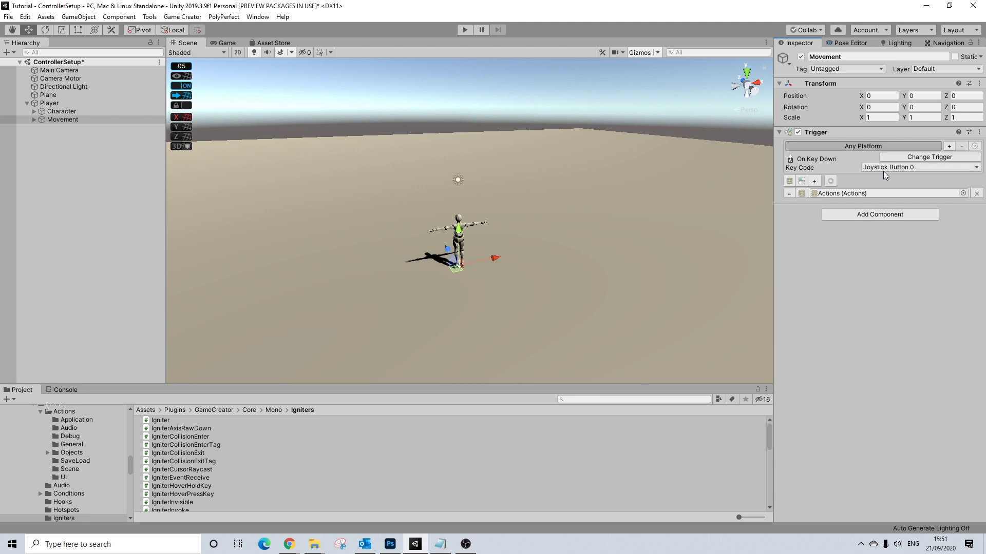
left_click(910, 157)
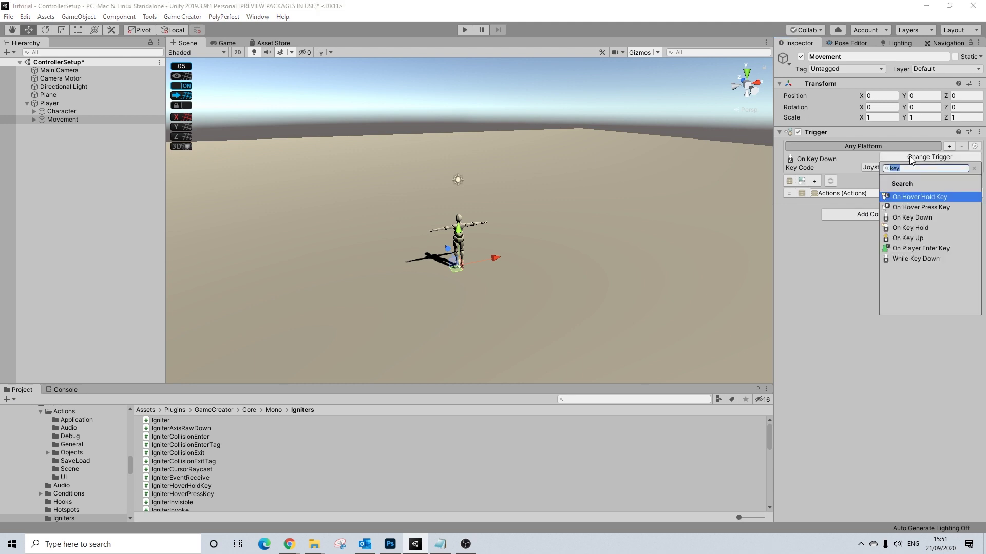
type("raw")
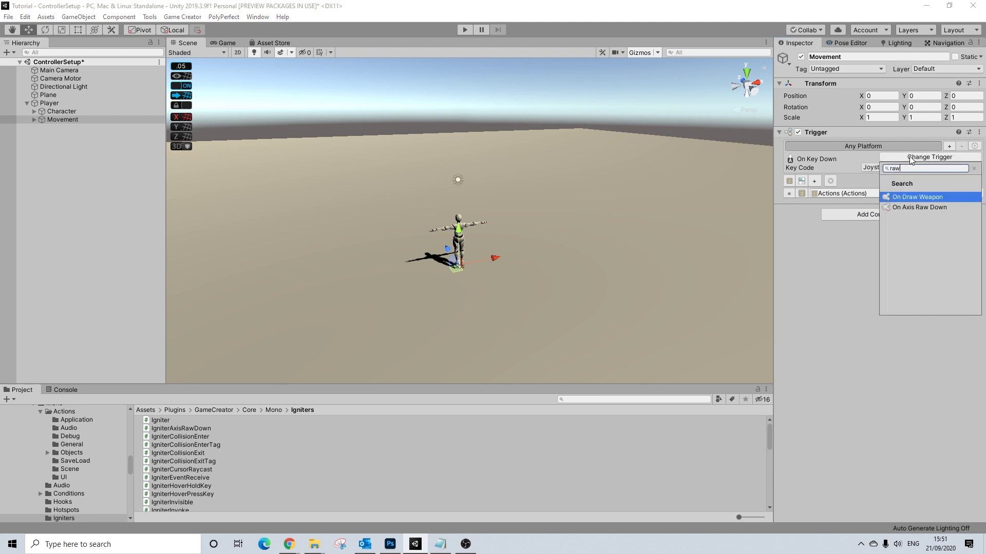
left_click(919, 207)
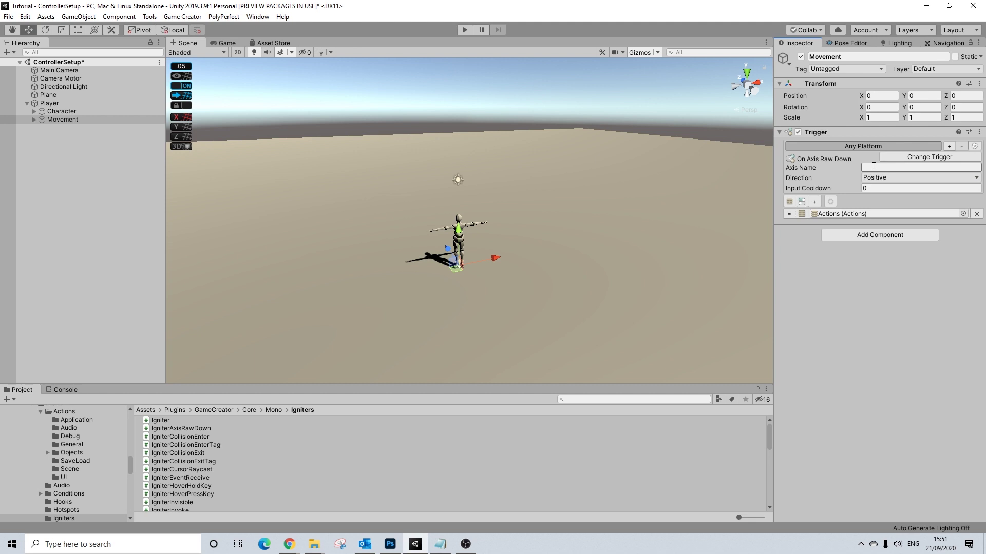
Add a second On Axis Raw Down Trigger to Movement and create its Actions (1) object
left_click(850, 234)
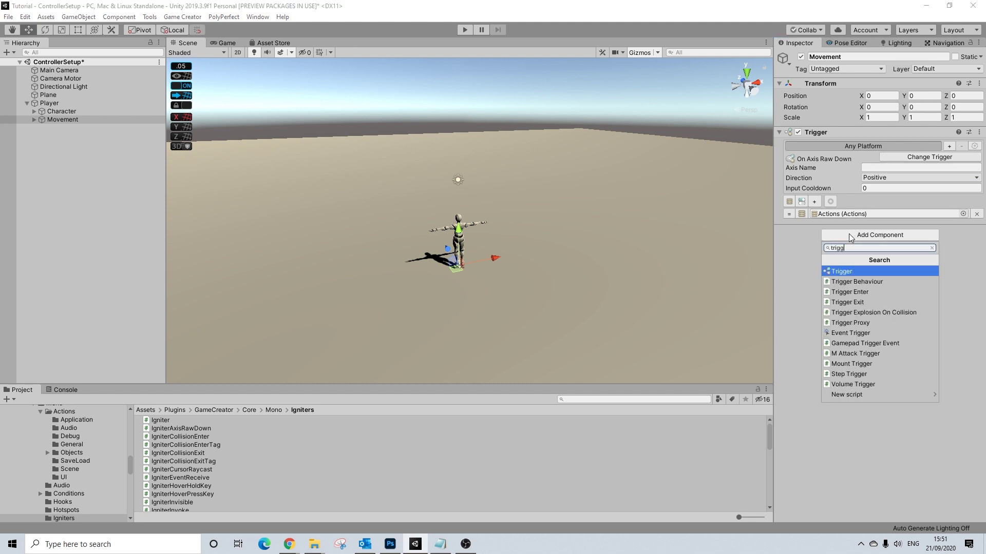
key("Return")
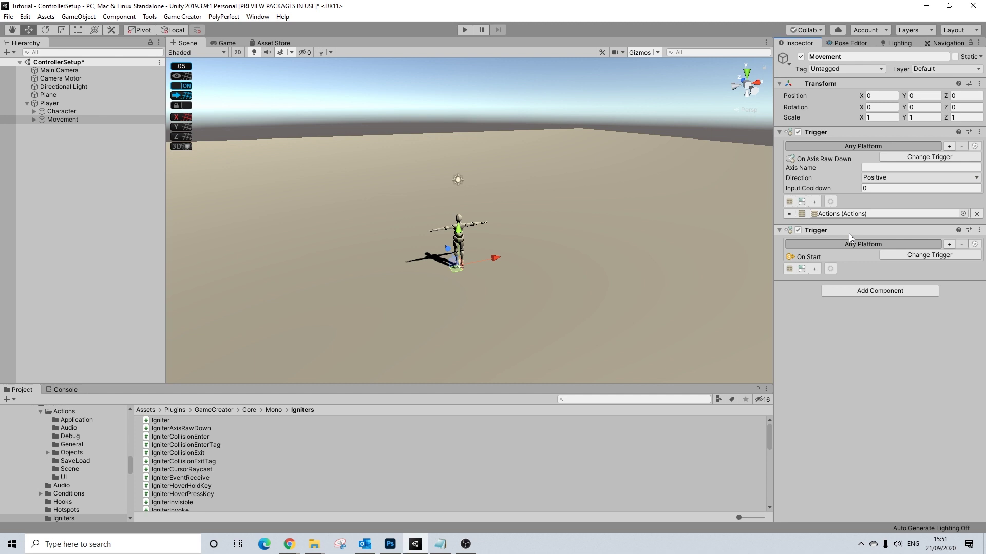
left_click(906, 256)
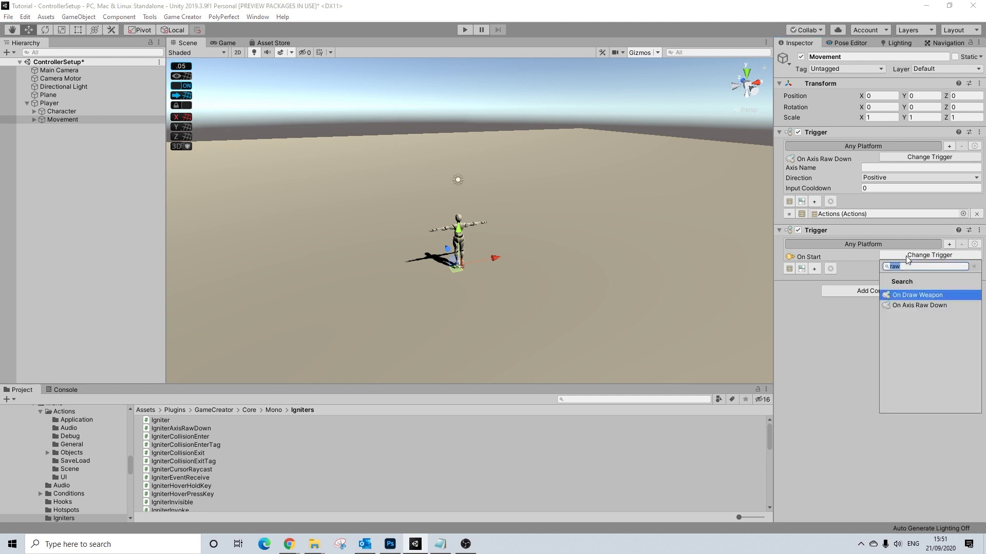
left_click(905, 305)
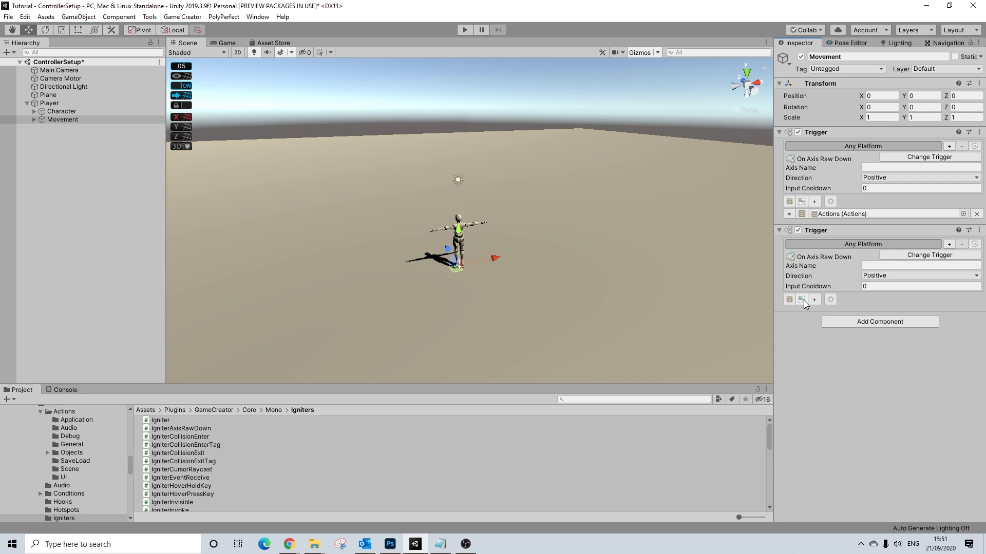
left_click(791, 299)
left_click(34, 119)
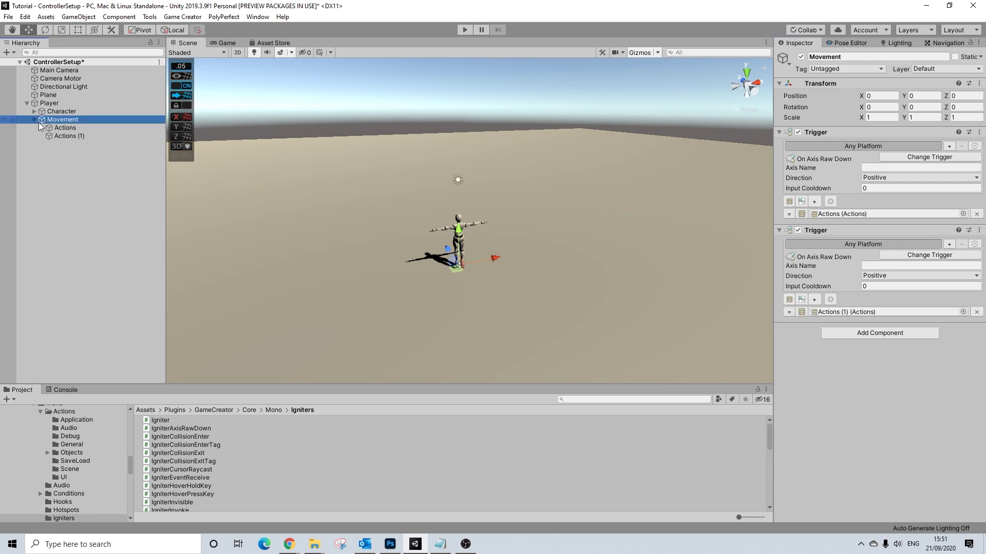
left_click(66, 137)
Add a Change Player state action to Actions (1) by searching 'state'
left_click(819, 146)
type("state")
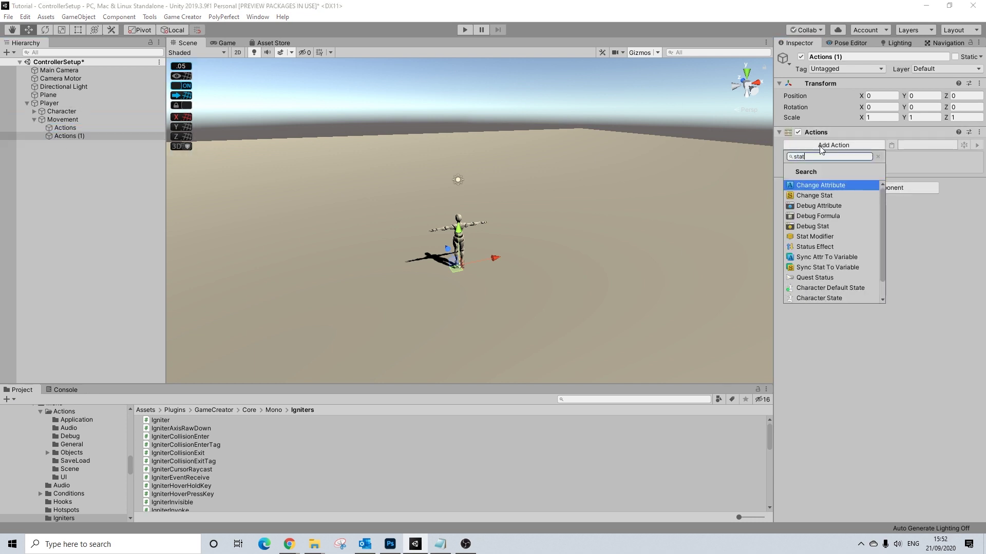
left_click(836, 195)
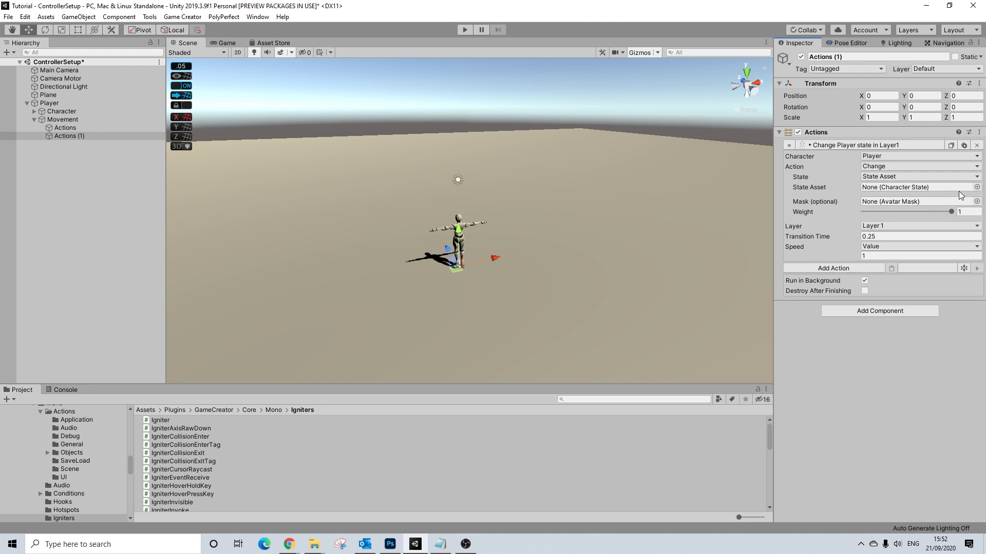
Assign the Crouch character state as the action's State Asset and collapse the component
left_click(976, 187)
type("cro")
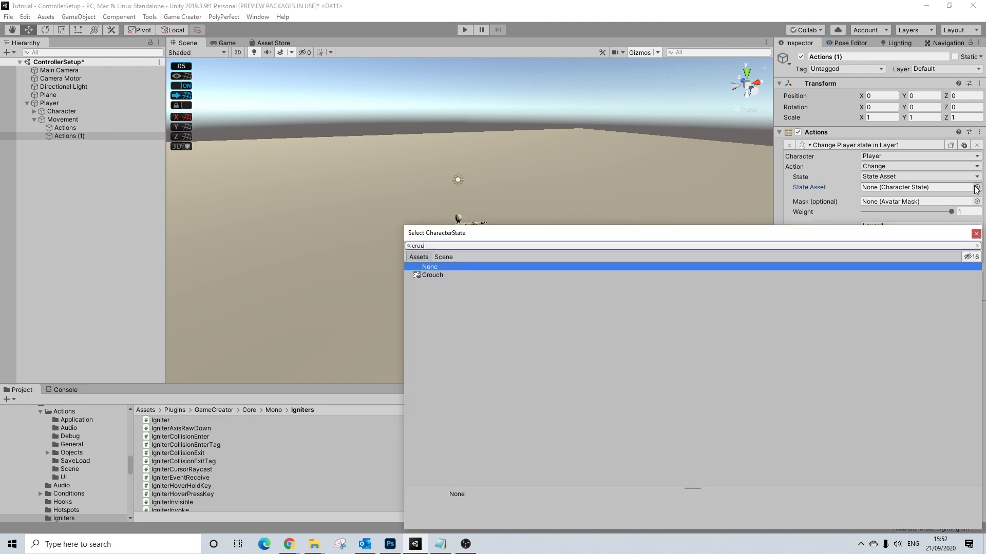
type("u")
key("Down")
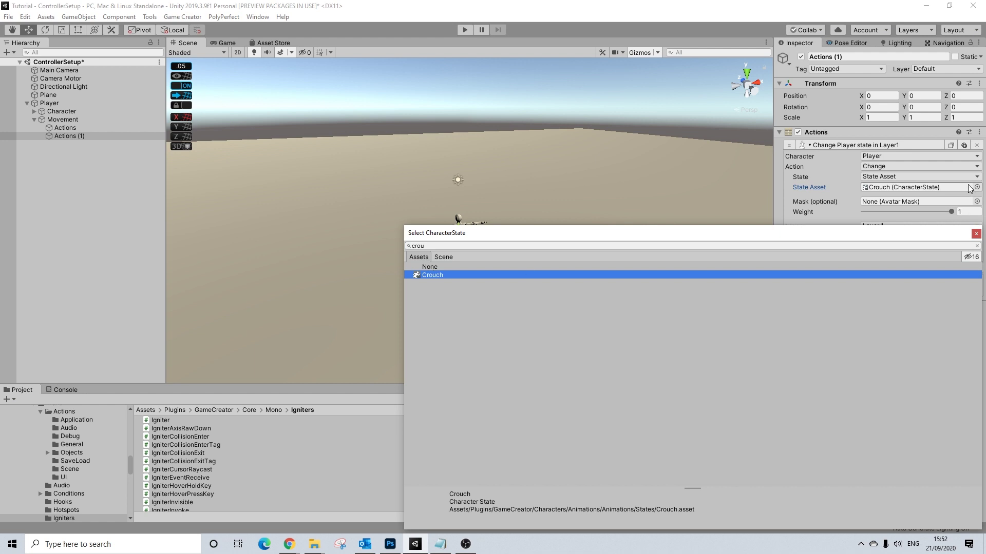
left_click(976, 234)
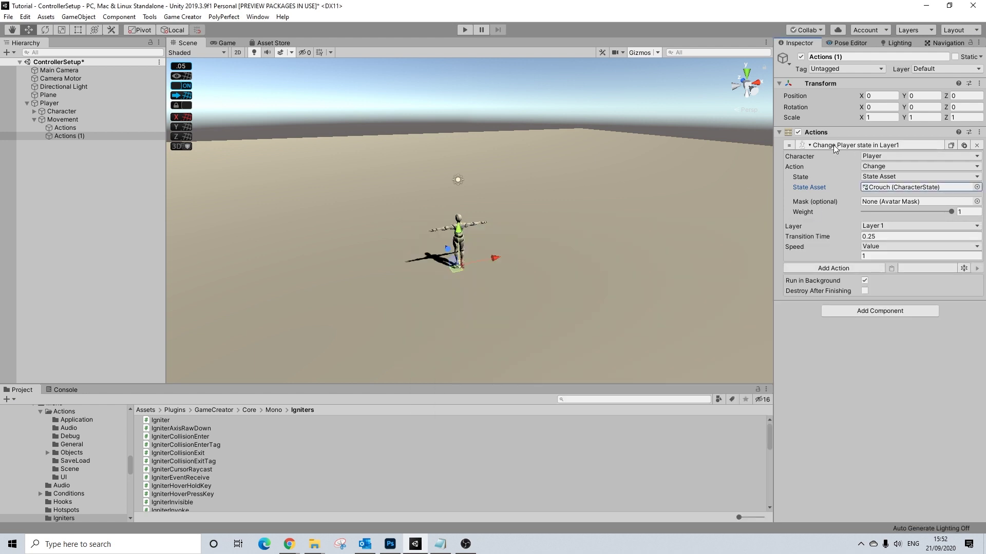
left_click(824, 133)
Select Movement and open Project Settings on the Input Manager axes list
left_click(66, 127)
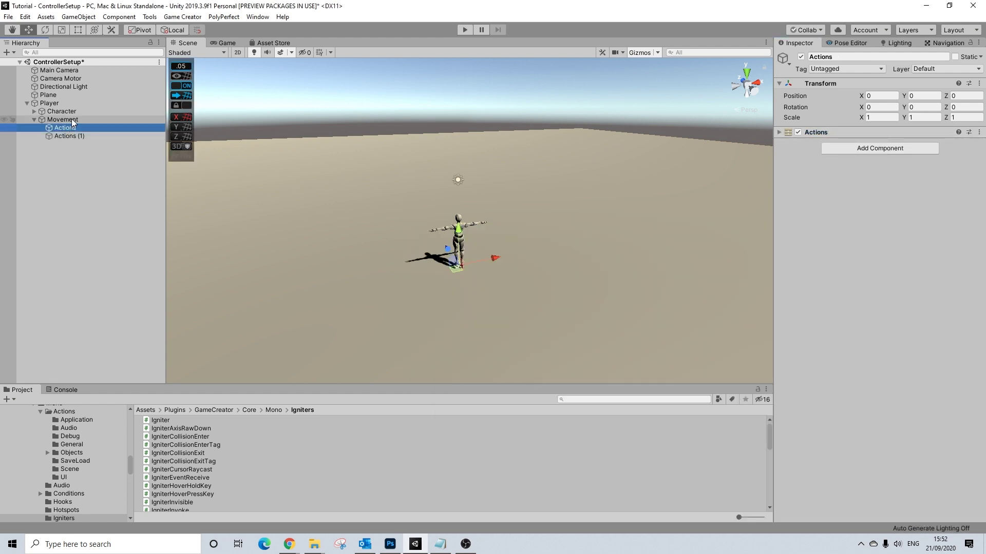
left_click(71, 119)
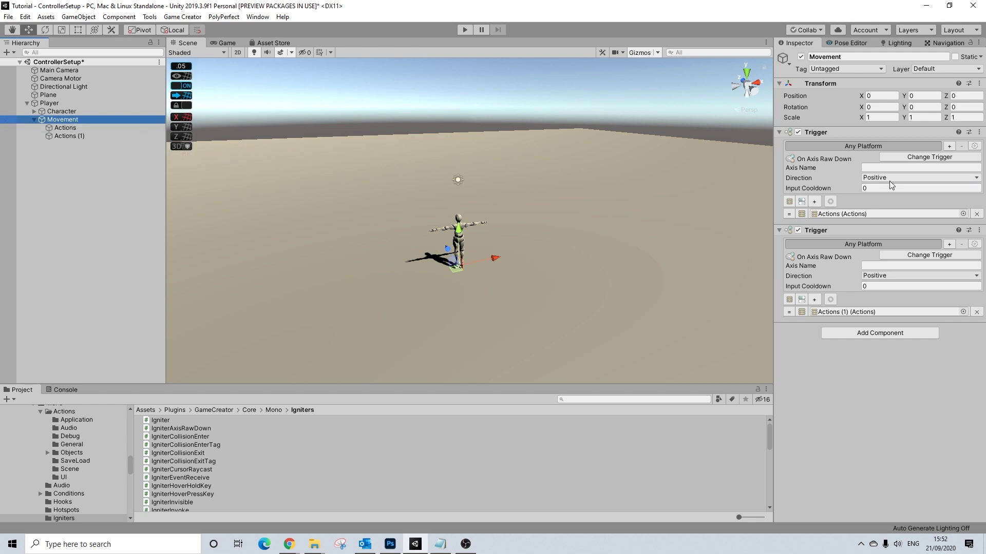
left_click(42, 18)
mouse_move(34, 18)
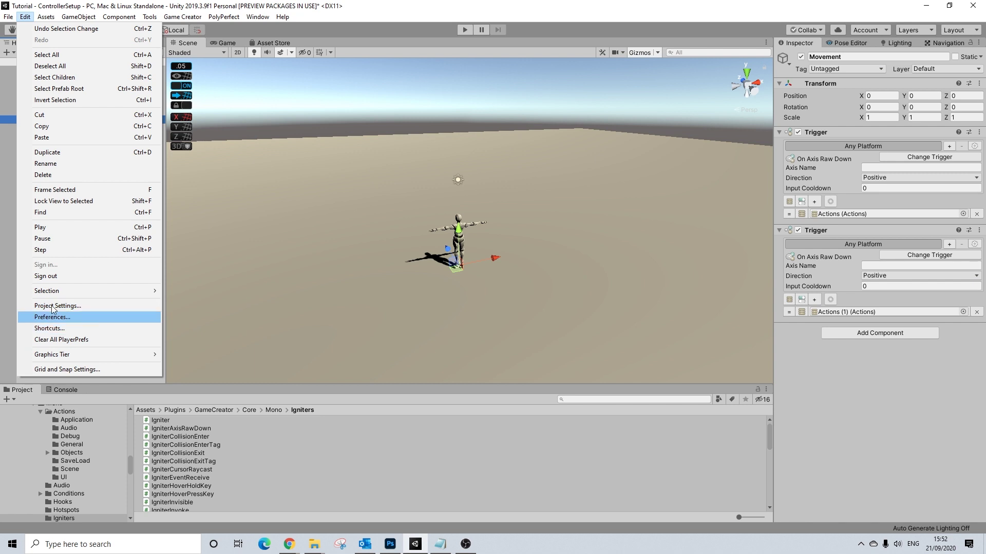
left_click(53, 306)
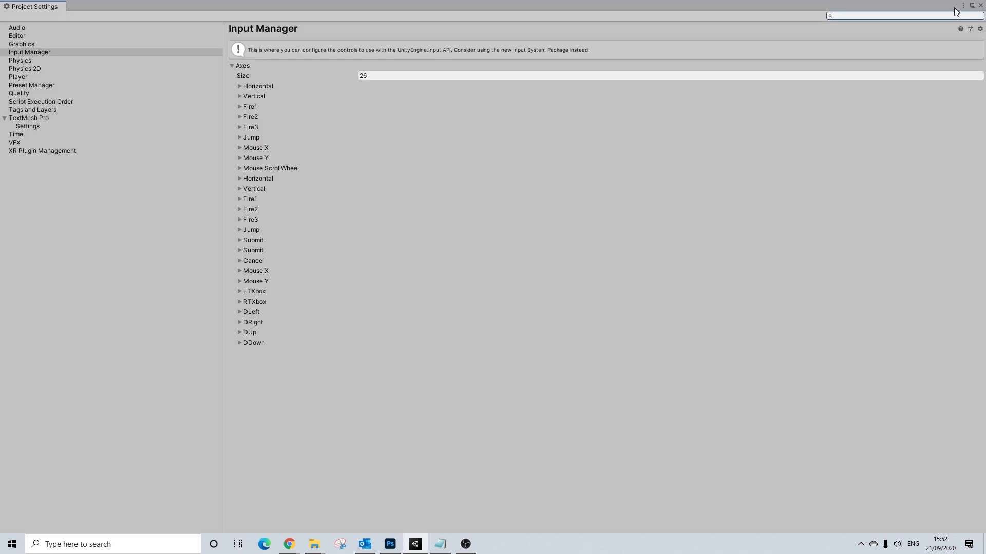
Undock and shrink the Project Settings window so it sits beside the Inspector
left_click_drag(901, 7, 809, 38)
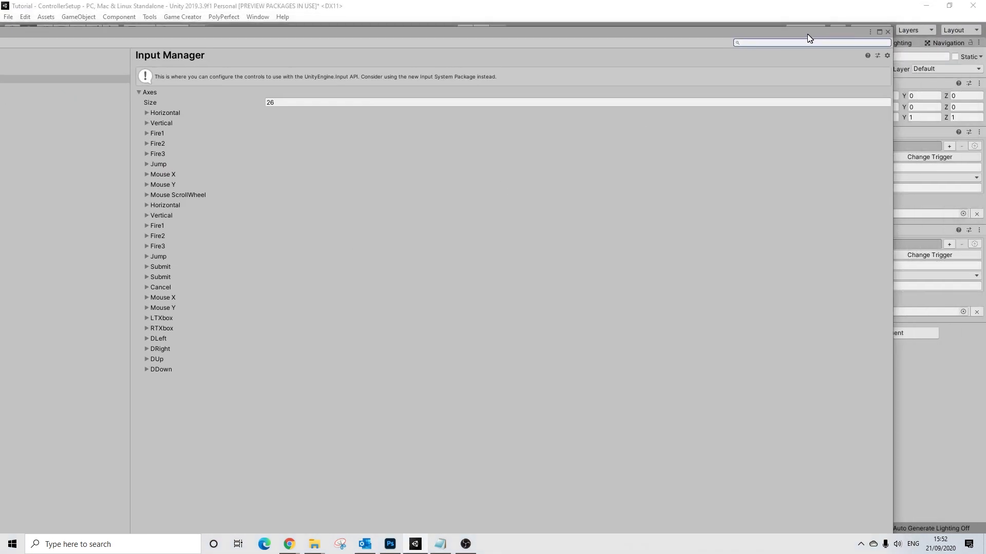
left_click_drag(890, 26, 264, 93)
left_click_drag(162, 96, 554, 53)
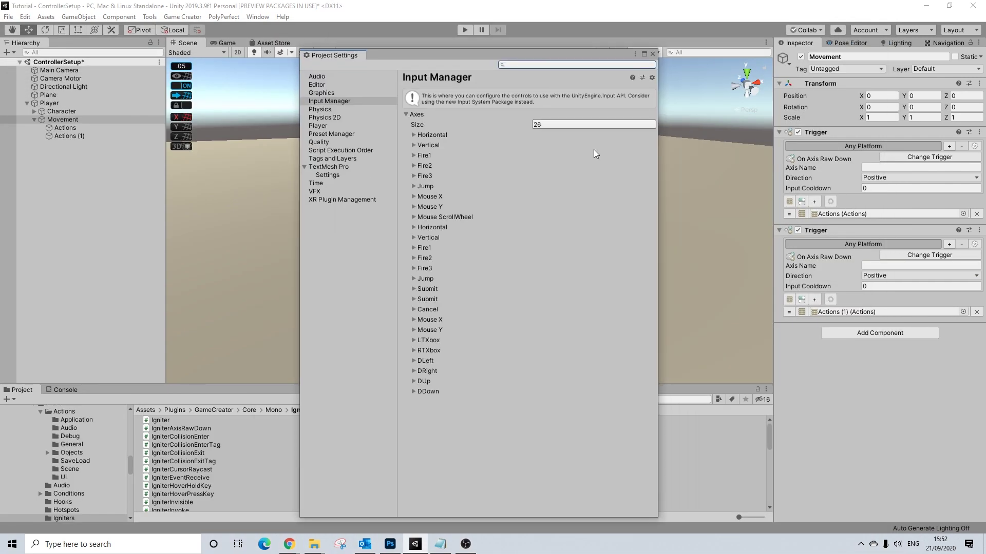
Set Movement's trigger axis names to LTXbox and RTXbox, then close Project Settings
left_click(876, 166)
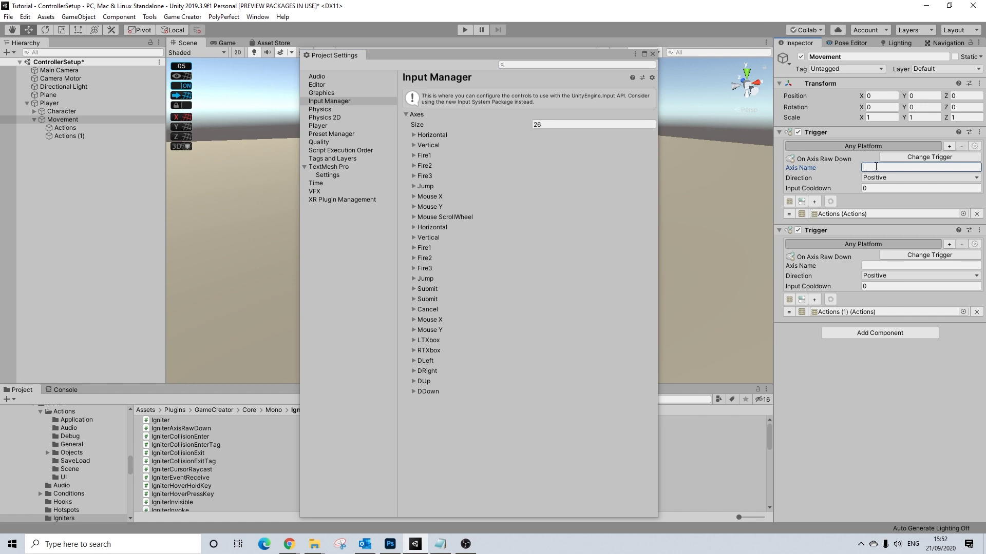
type("LTXbox")
left_click(869, 265)
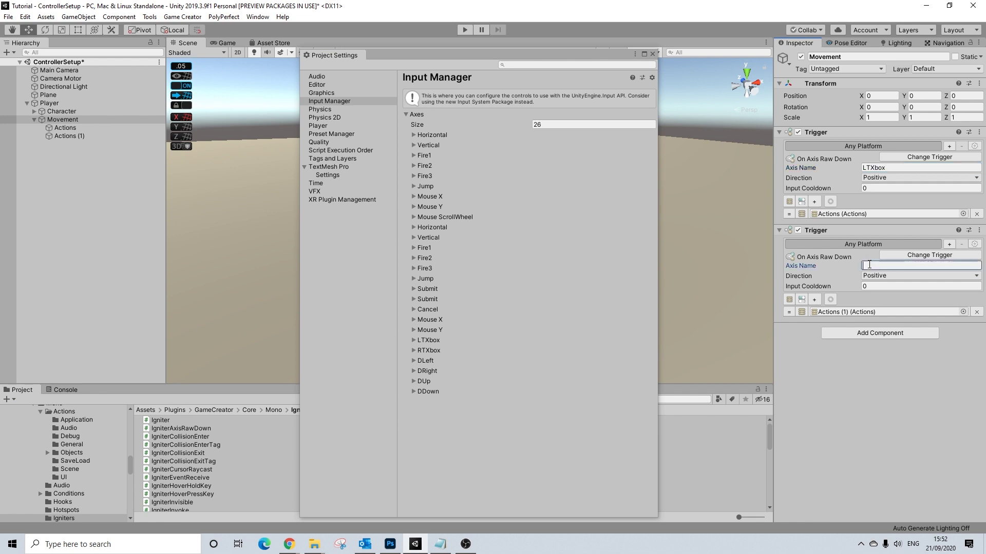
type("RTXbox")
left_click(652, 55)
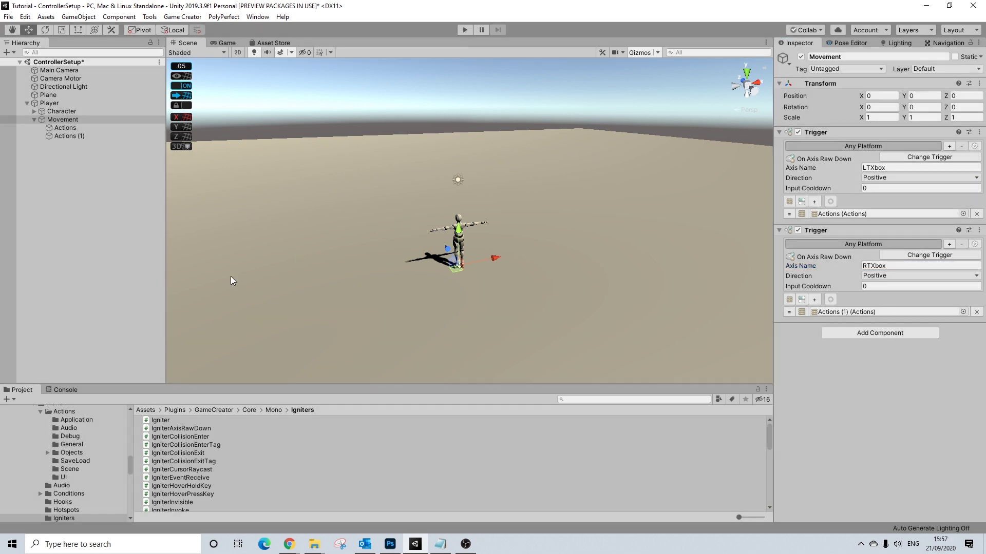
Change the trigger axes to DLeft and DRight, with the first trigger's direction Negative
left_click(25, 17)
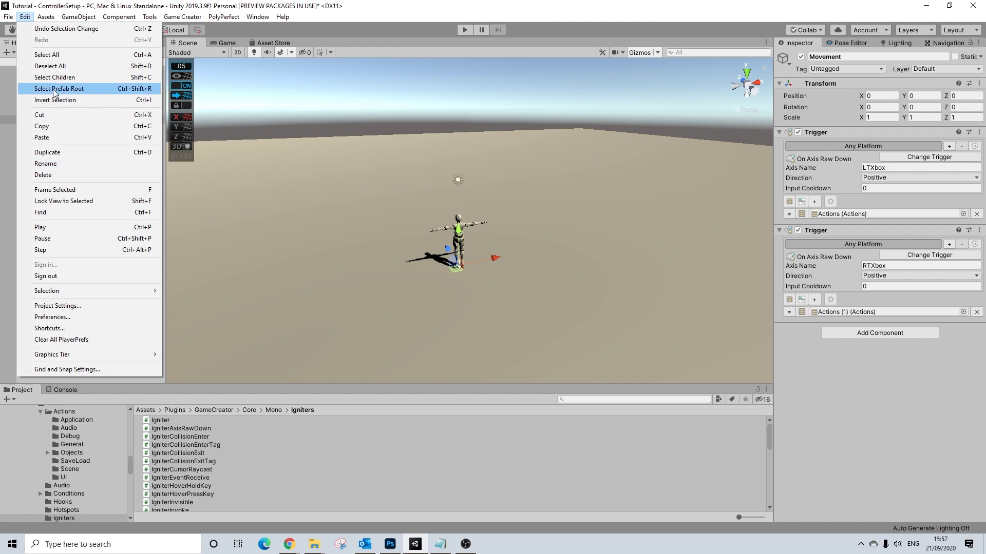
left_click(66, 306)
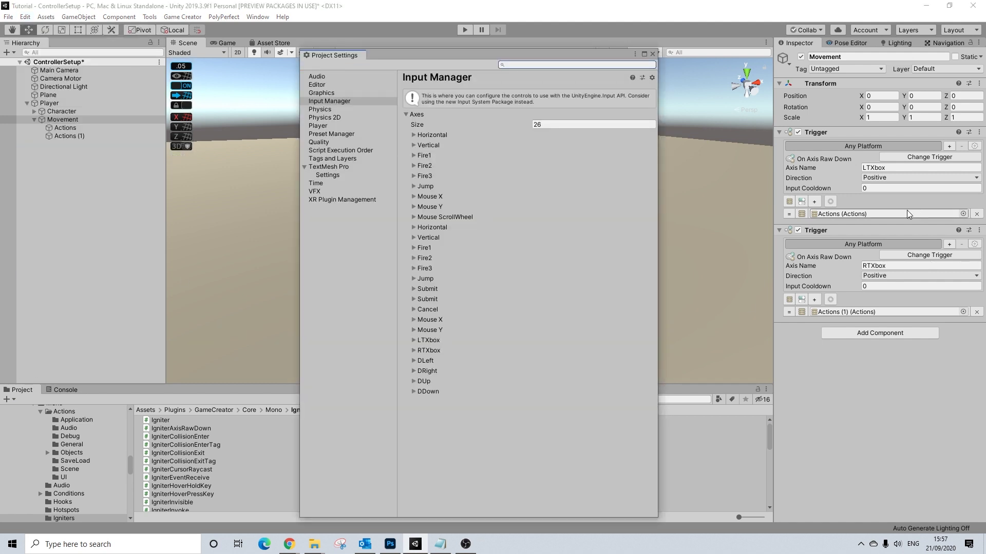
left_click(894, 167)
type("D")
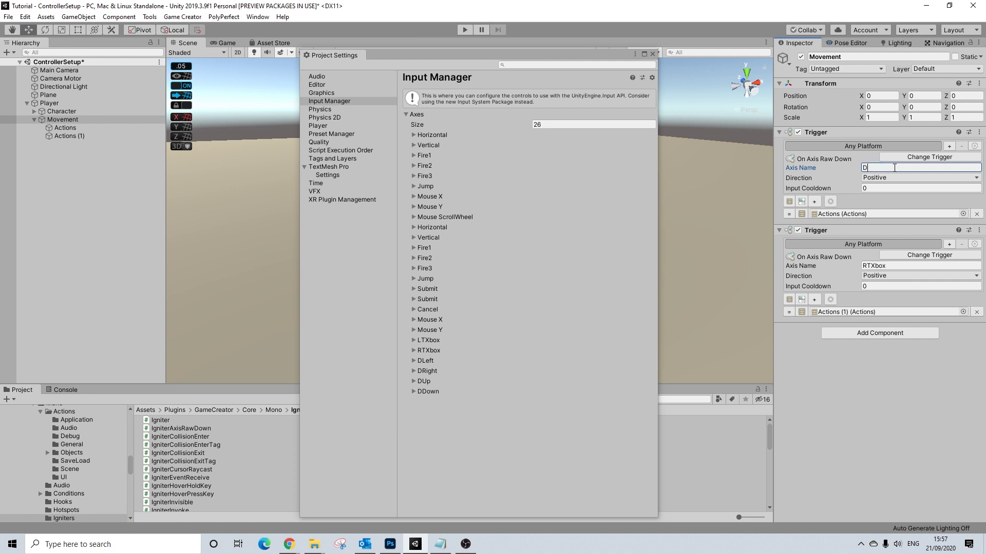
type("Left")
left_click(895, 266)
type("D")
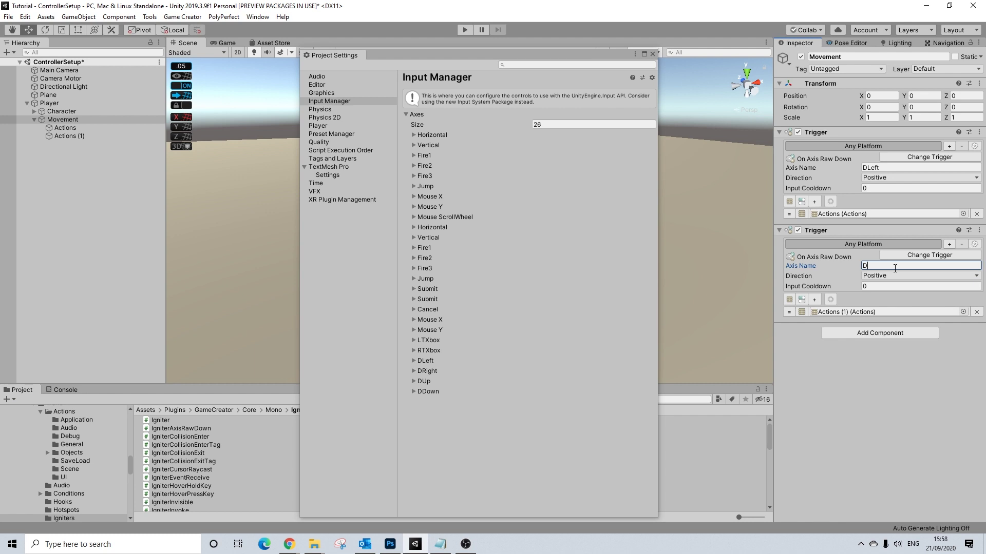
type("Rich")
left_click(882, 178)
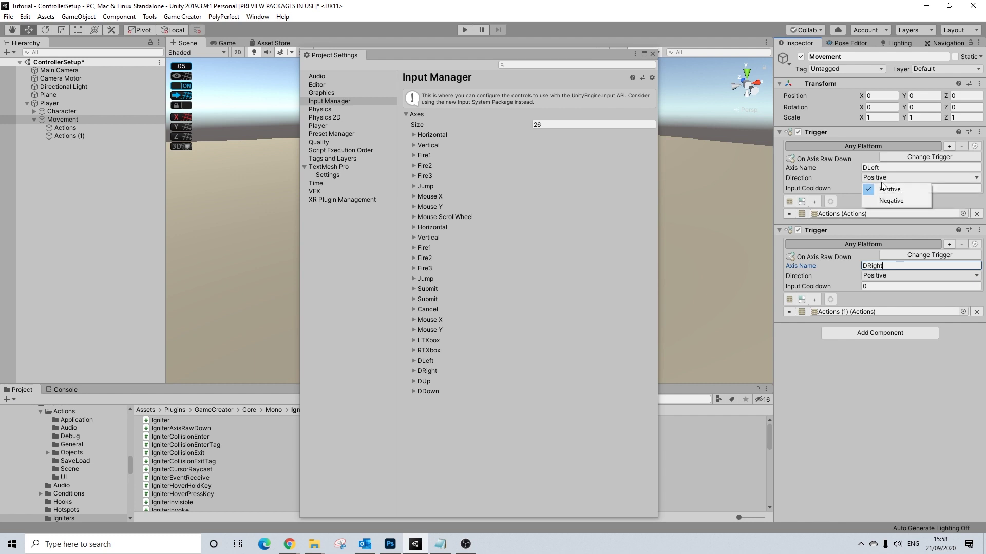
left_click(885, 201)
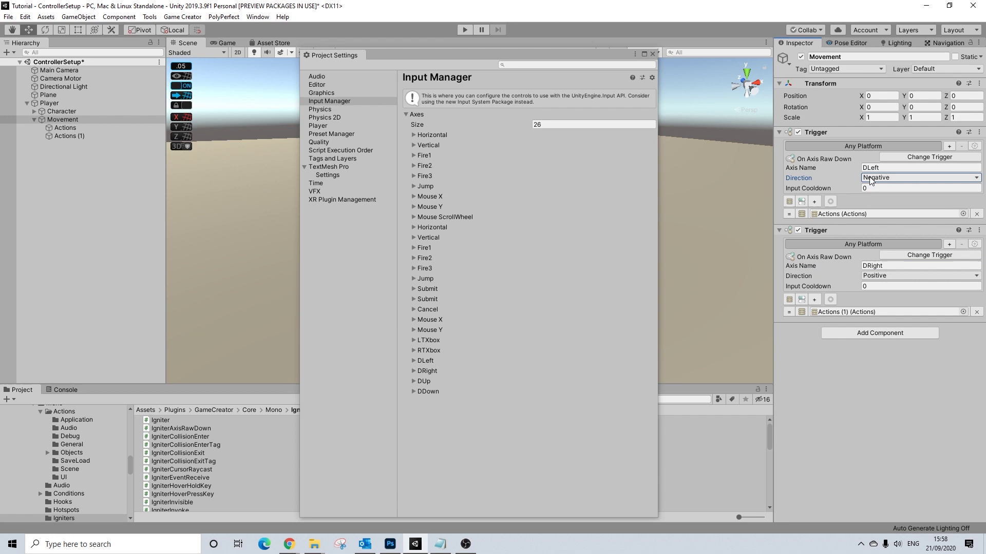
Close Project Settings and recheck the Actions (1) and Actions objects before returning to Movement
left_click(652, 54)
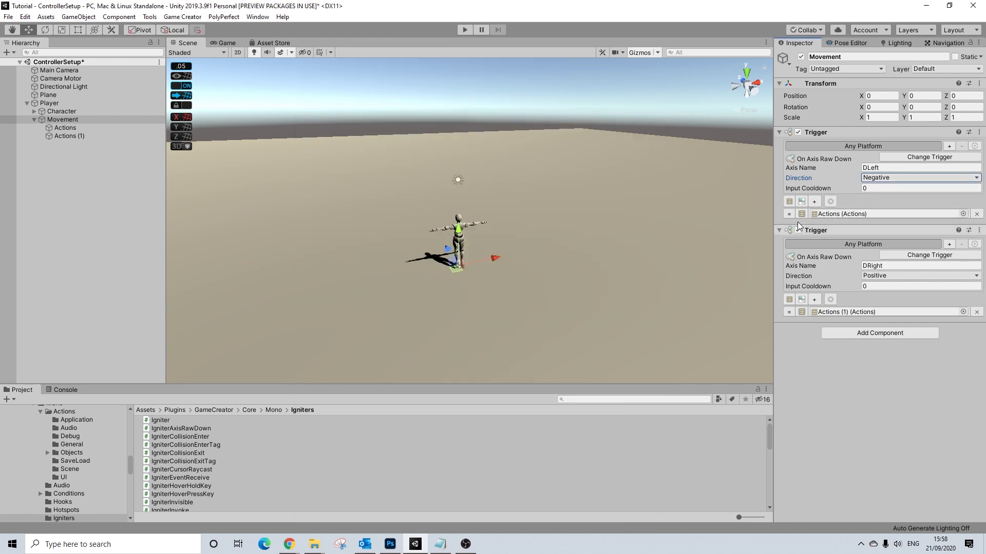
left_click(75, 133)
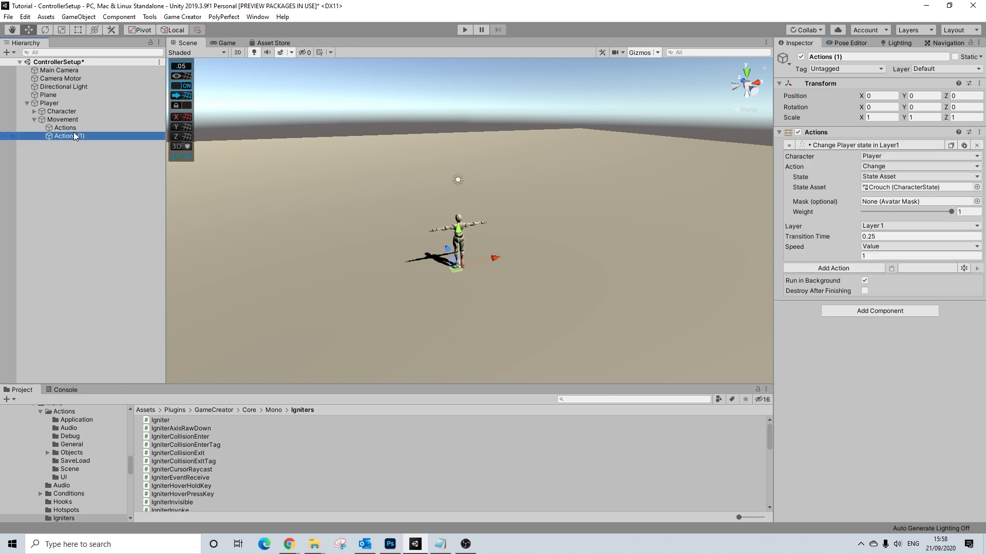
left_click(71, 127)
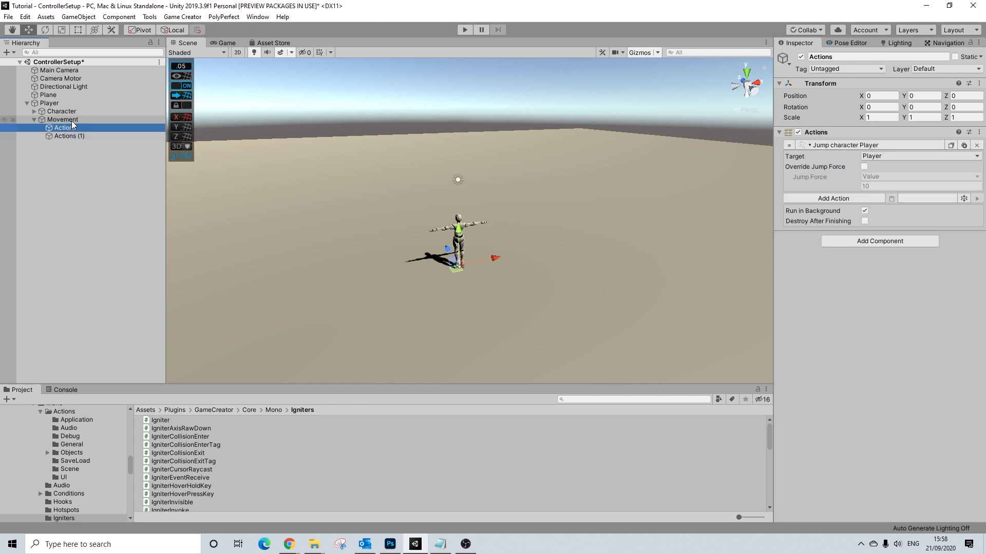
left_click(71, 118)
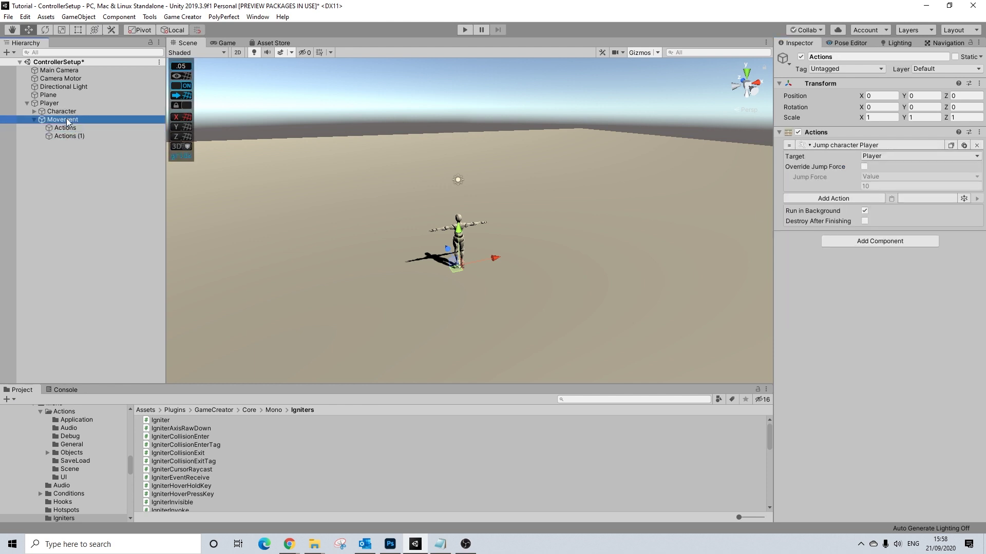
left_click(464, 28)
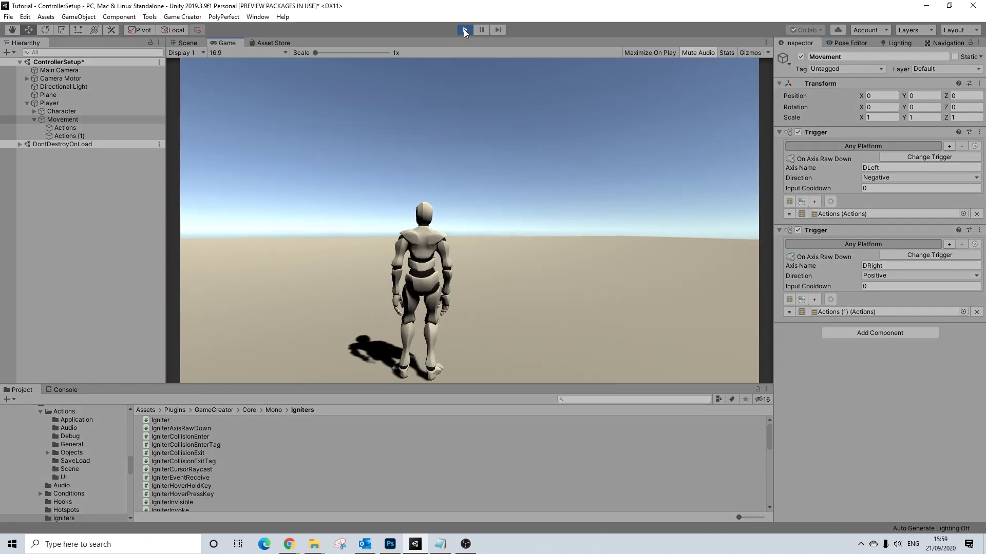
key("space")
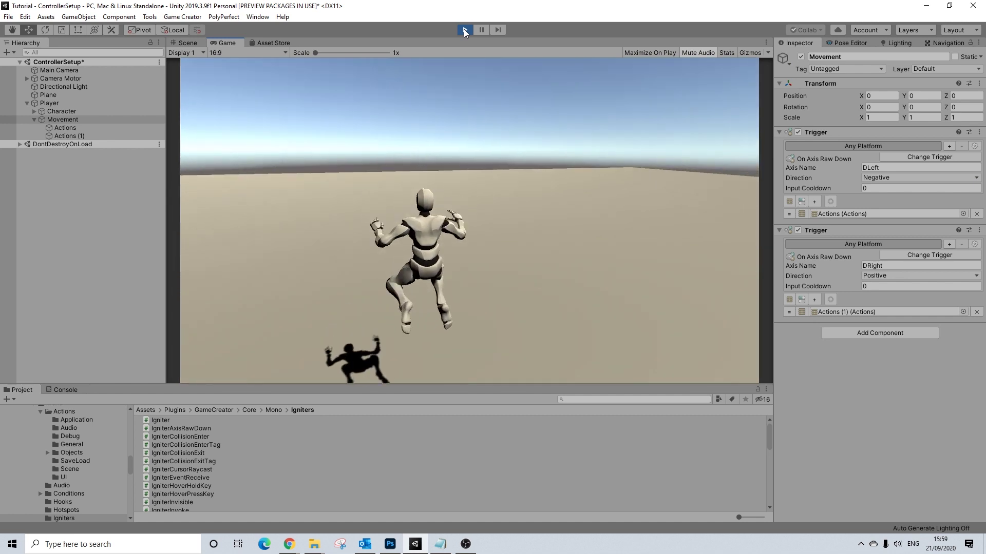
key("w")
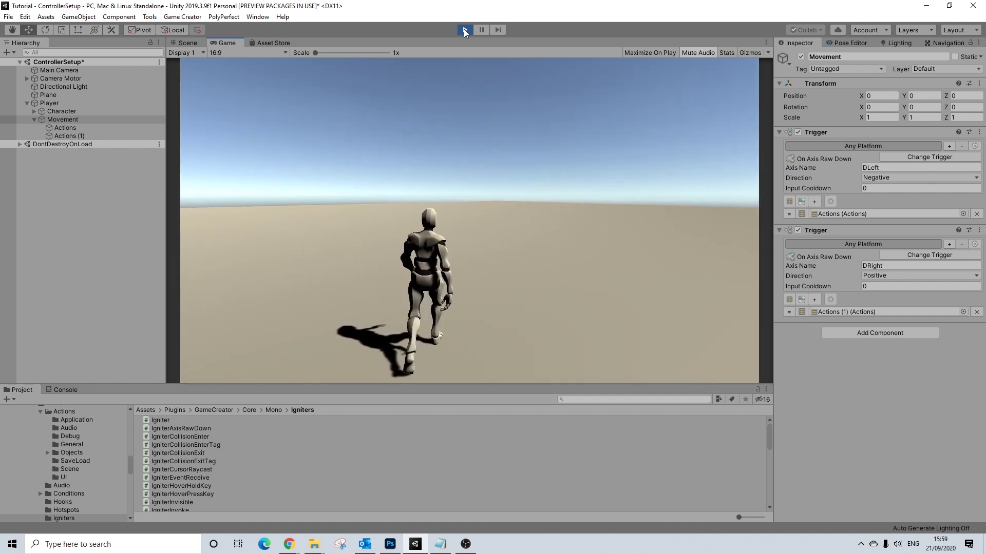
key("Left")
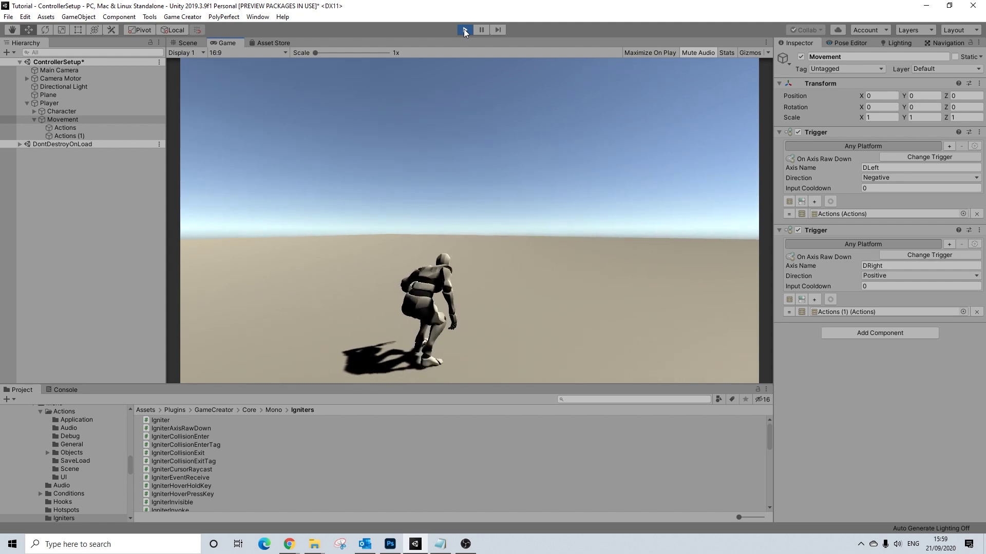
key("Down")
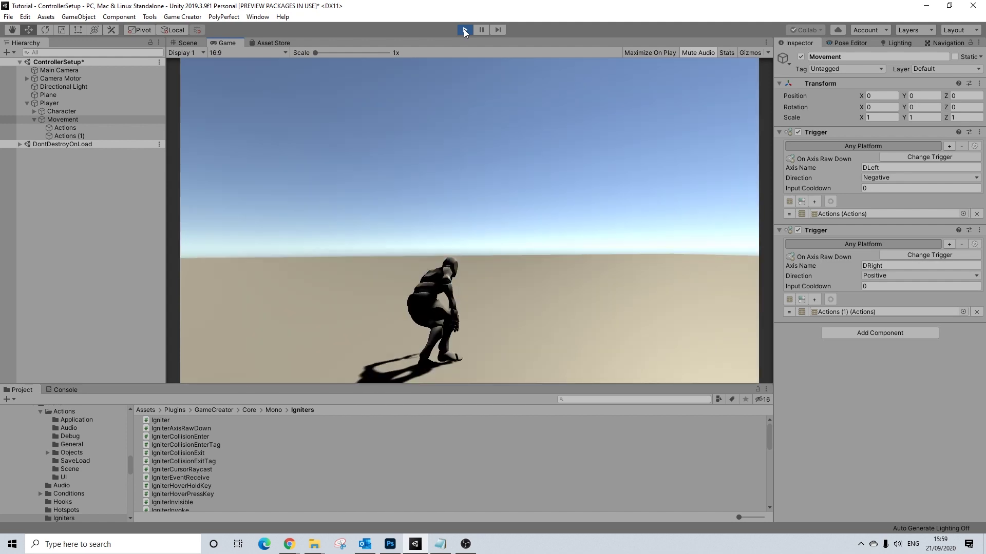
key("space")
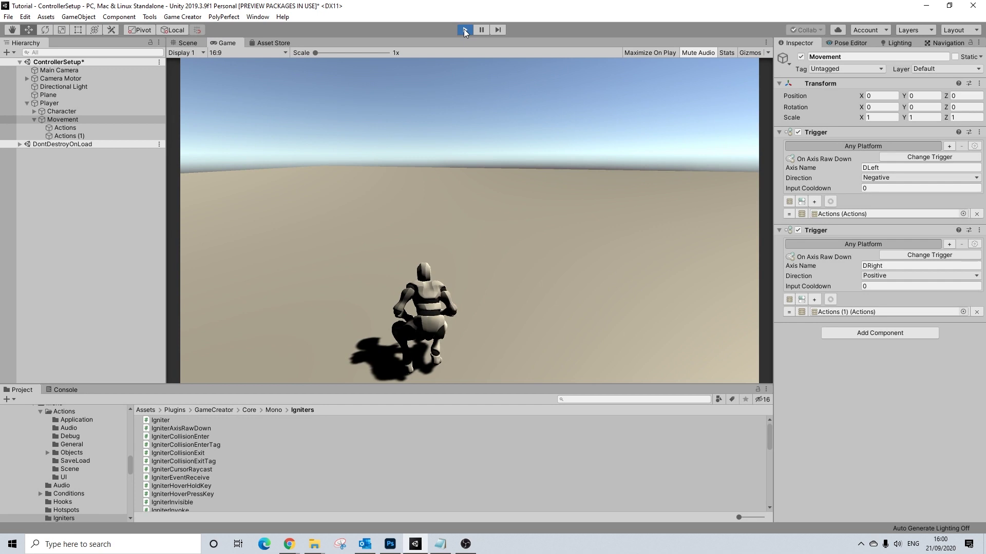
left_click(465, 29)
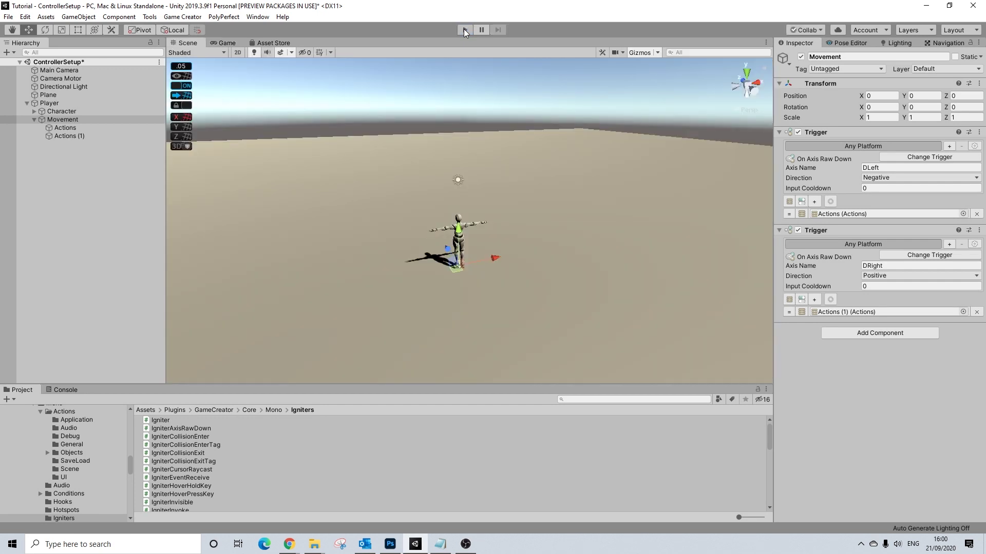